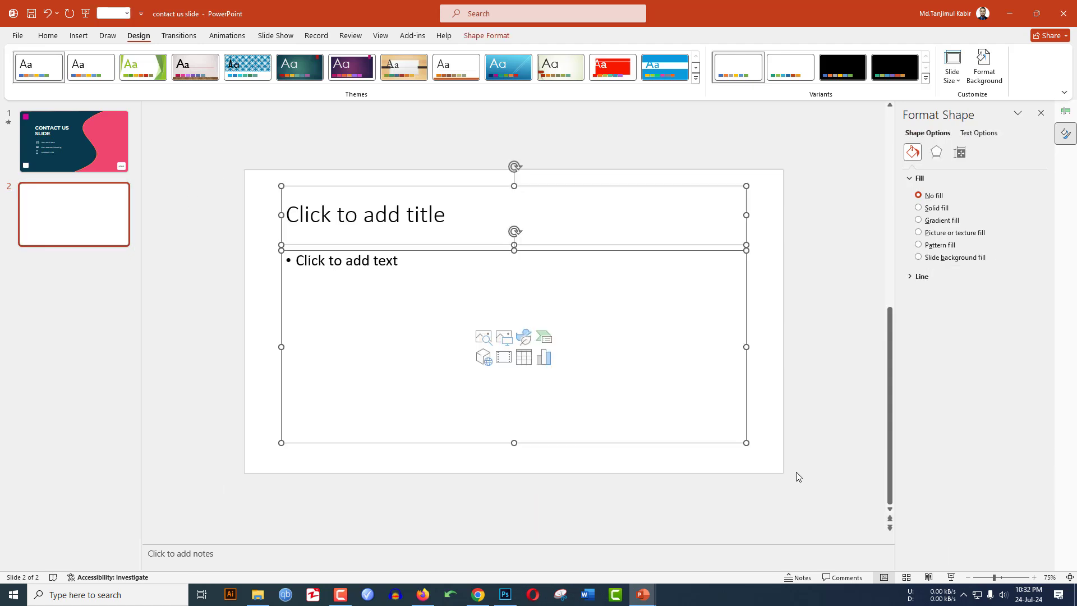
# Step: Delete slide 2's empty title and text placeholders and apply the recent pink solid background fill
pyautogui.press('Delete')
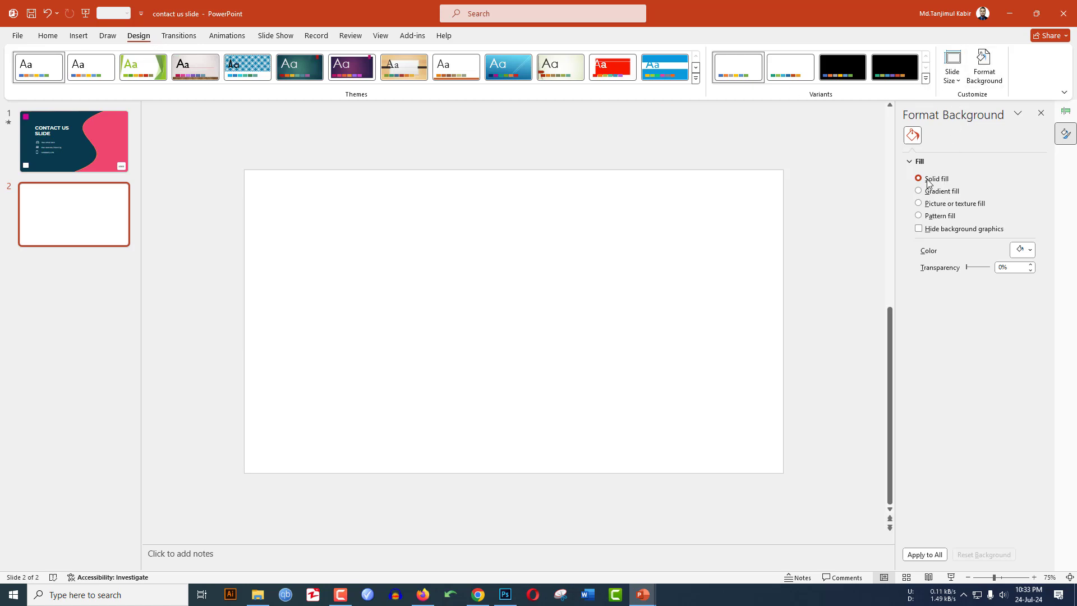
pyautogui.click(1031, 252)
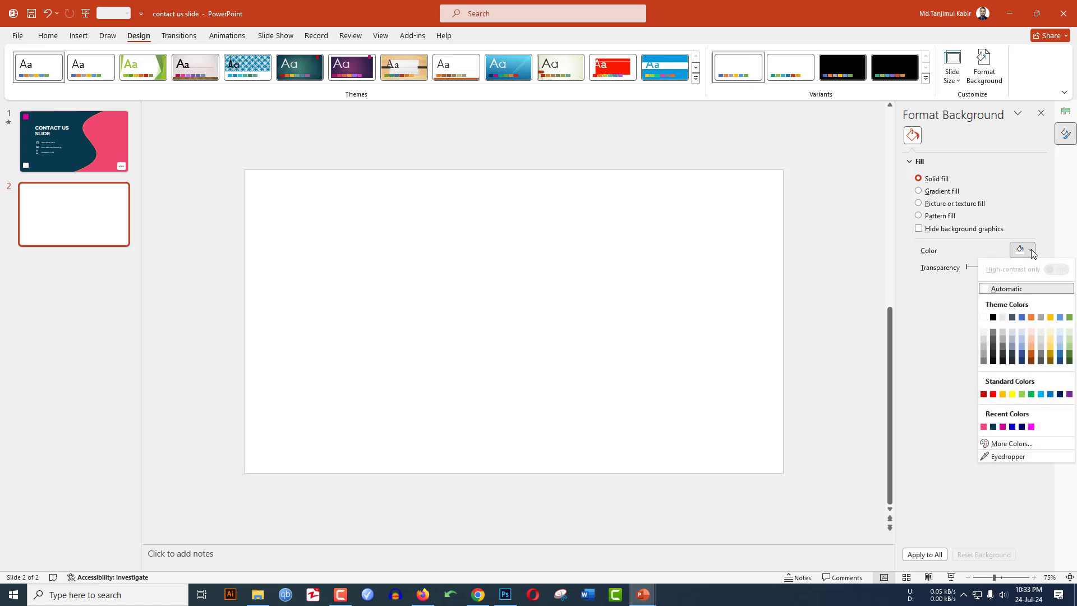
pyautogui.click(983, 427)
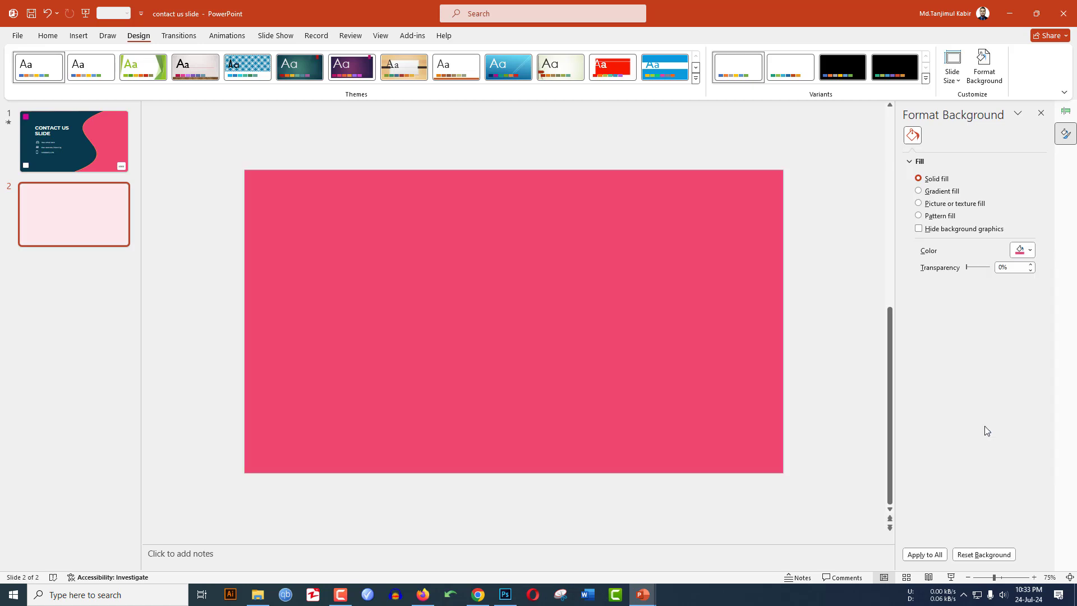
# Step: Draw a 7.5" by 8.85" rectangle over the slide's left part, with no outline and navy fill
pyautogui.click(79, 35)
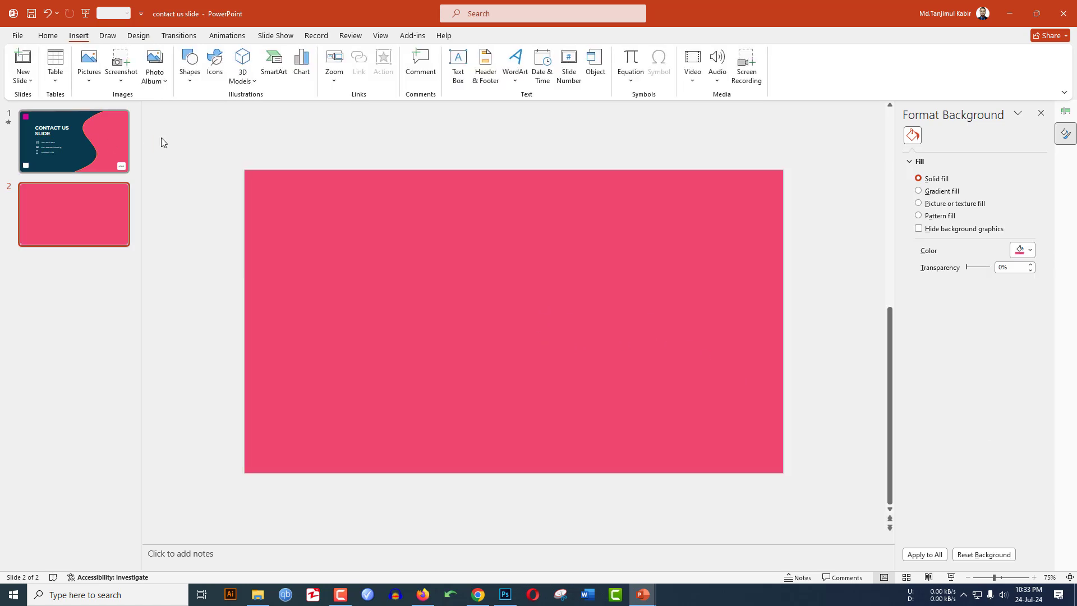
pyautogui.click(189, 84)
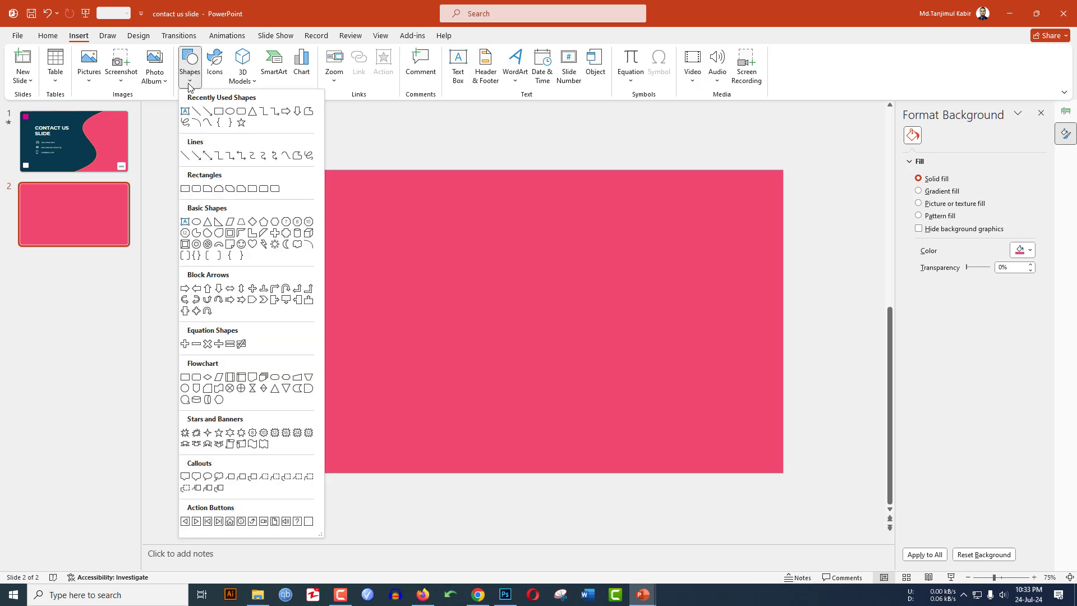
pyautogui.click(219, 111)
pyautogui.moveTo(243, 169); pyautogui.dragTo(601, 471)
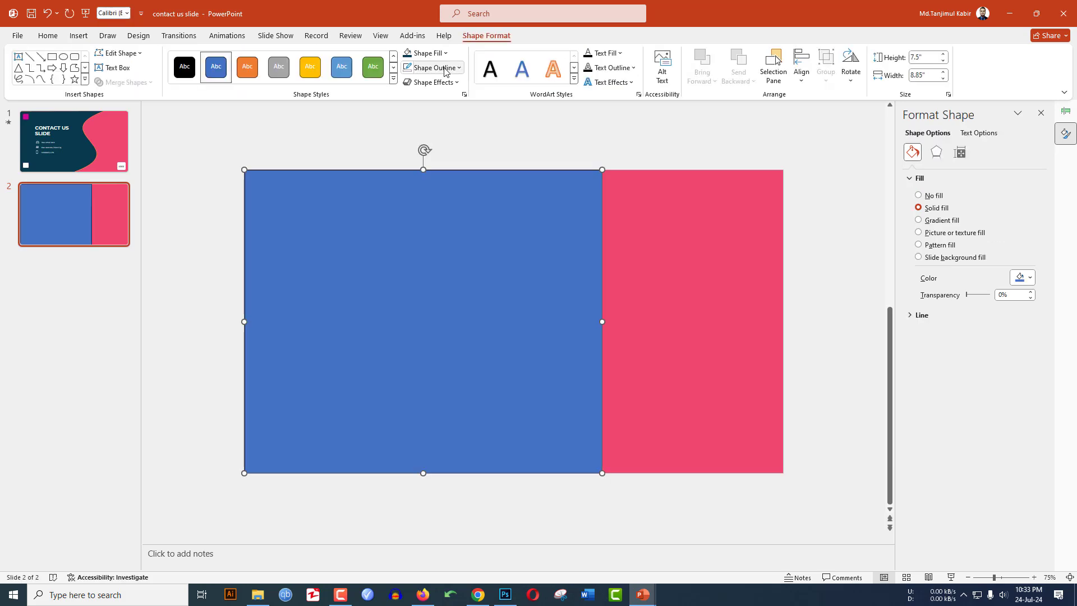
pyautogui.click(433, 68)
pyautogui.click(440, 254)
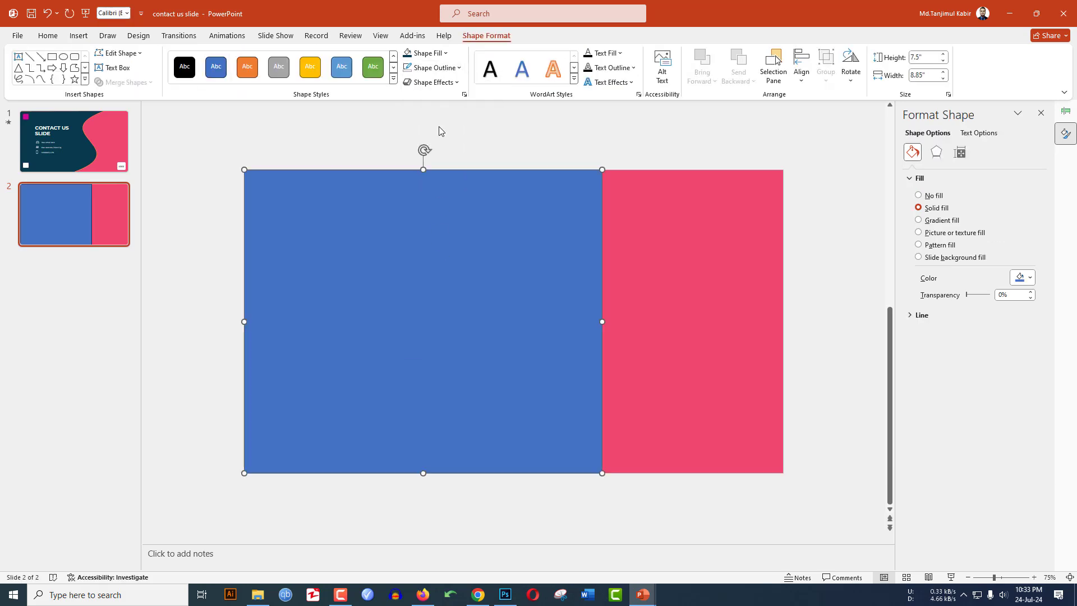
pyautogui.click(446, 53)
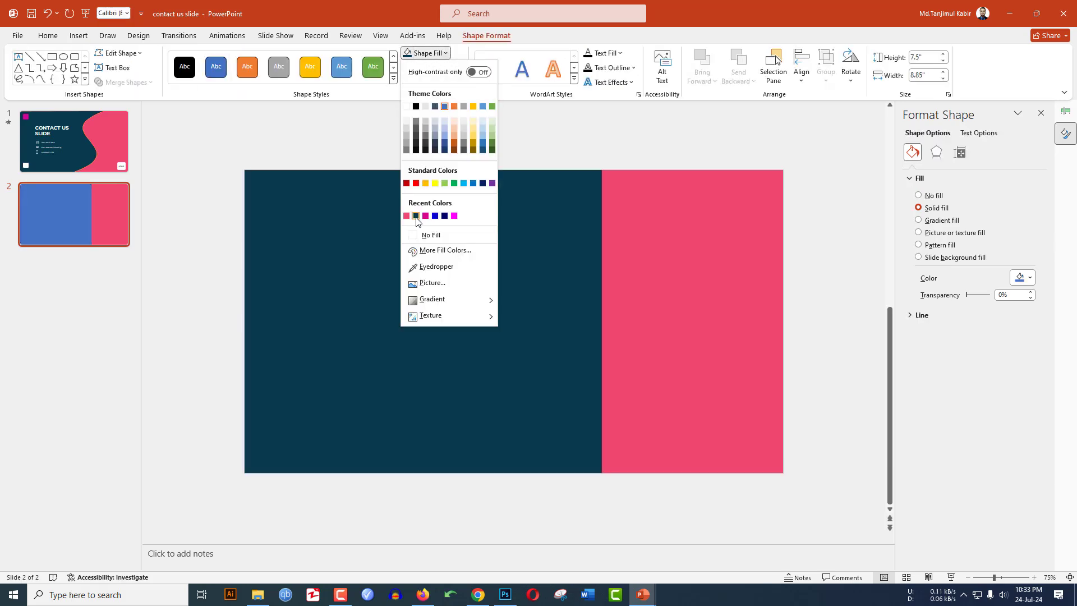
pyautogui.click(416, 216)
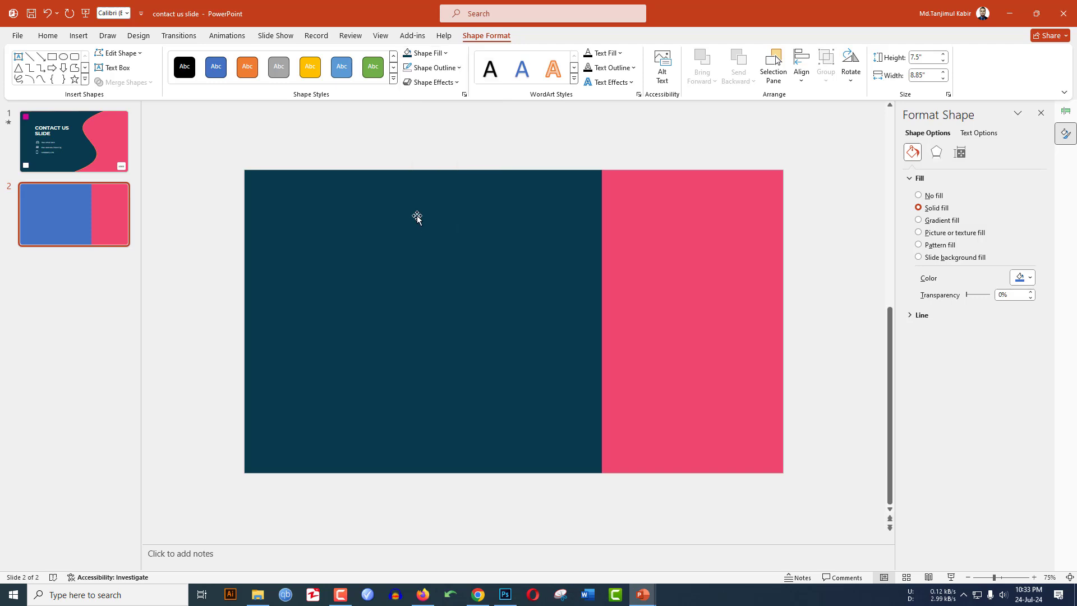
# Step: Use Edit Points to bend the rectangle's right edge into an S-curve, shifting its top and bottom points
pyautogui.rightClick(473, 263)
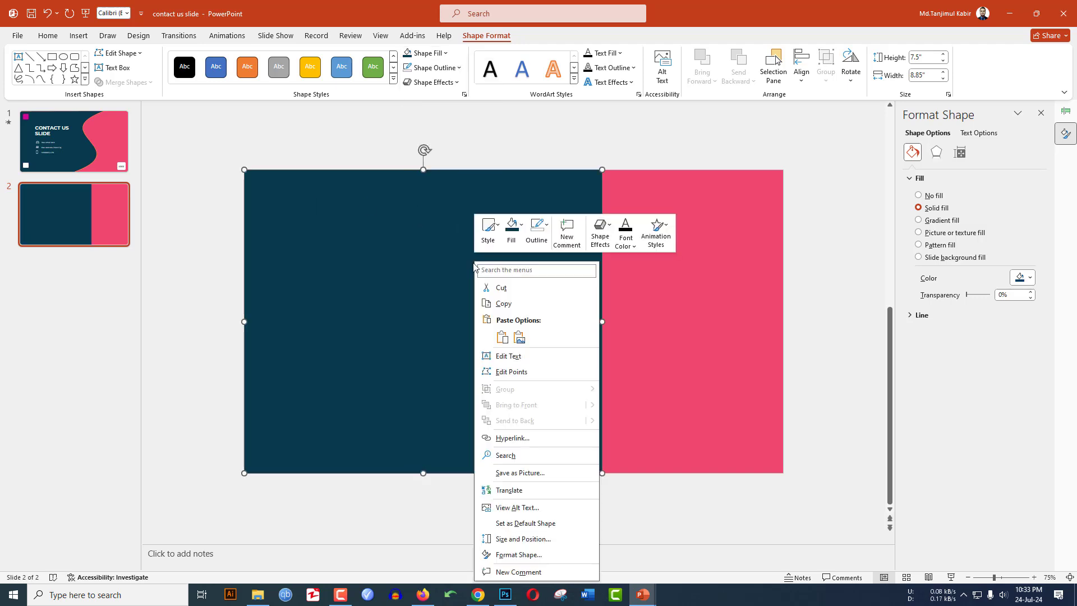
pyautogui.click(517, 371)
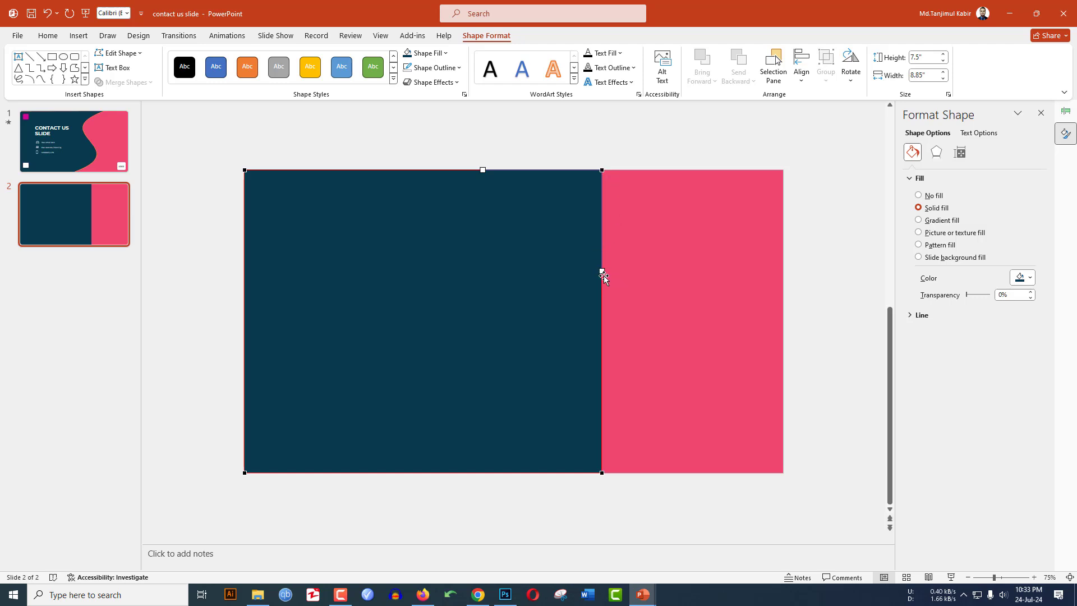
pyautogui.moveTo(601, 271); pyautogui.dragTo(417, 228)
pyautogui.click(602, 473)
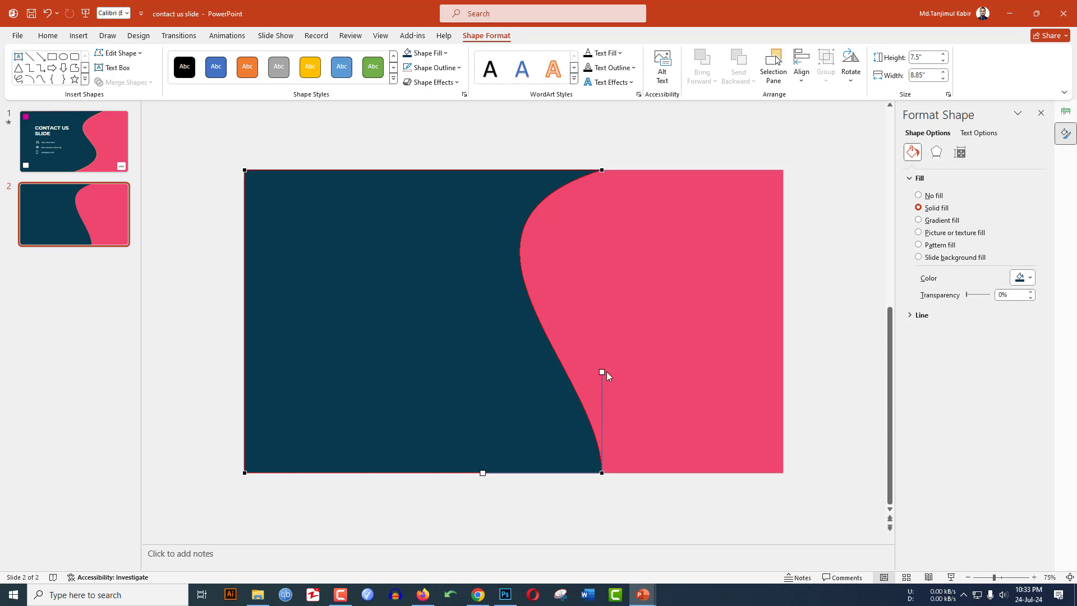
pyautogui.moveTo(602, 372); pyautogui.dragTo(878, 416)
pyautogui.click(602, 170)
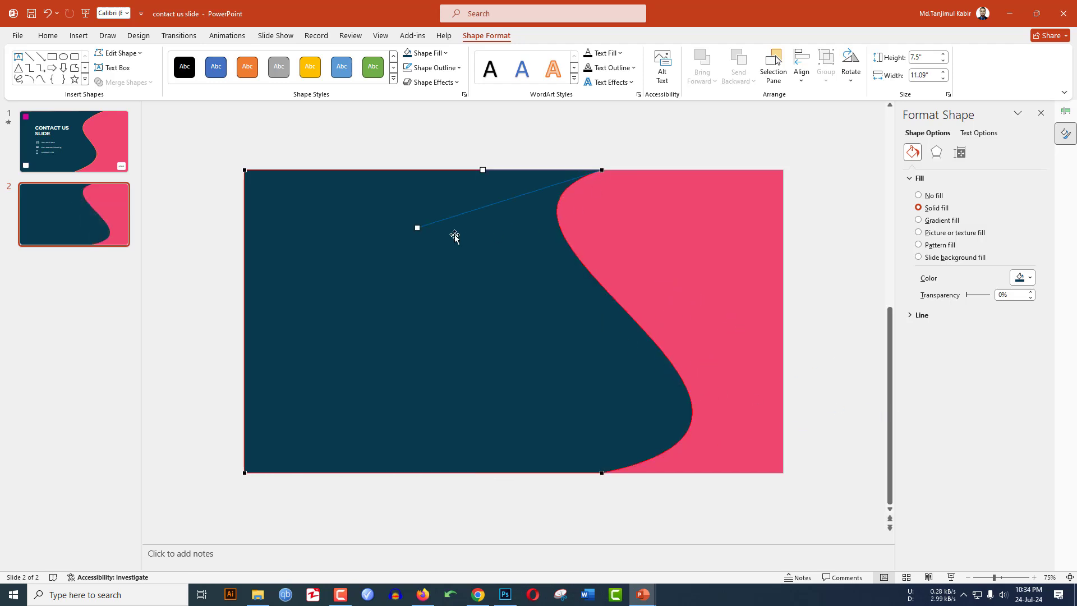
pyautogui.moveTo(417, 228); pyautogui.dragTo(399, 268)
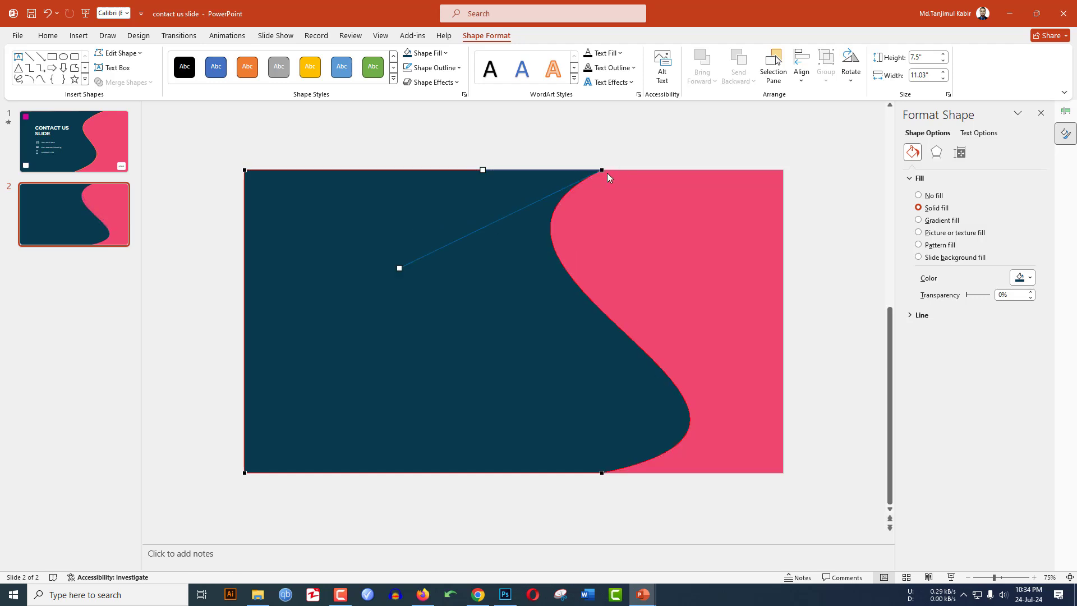
pyautogui.click(600, 473)
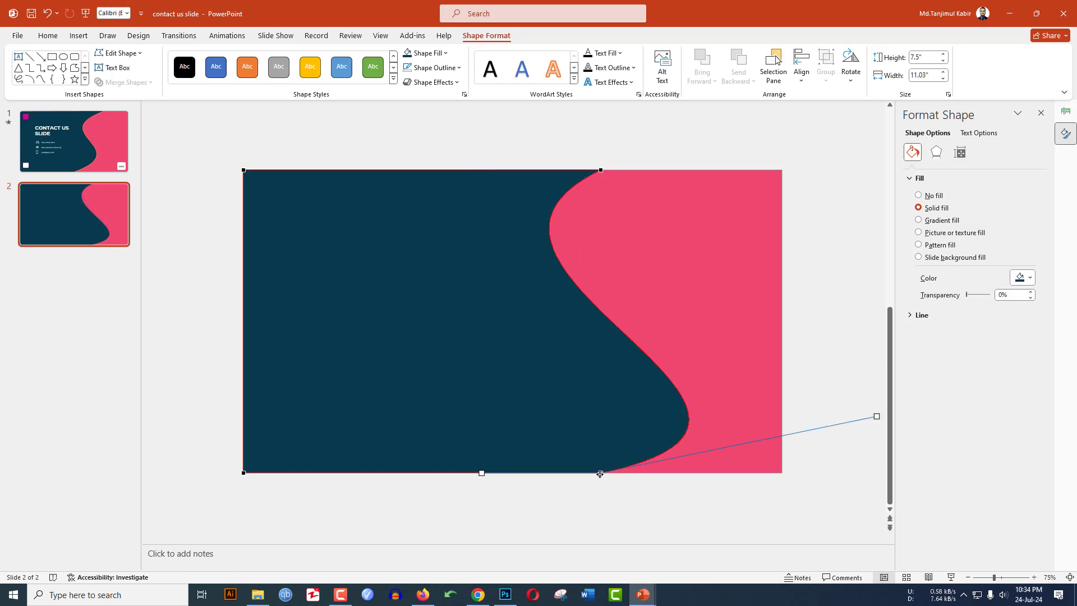
pyautogui.moveTo(600, 473); pyautogui.dragTo(566, 473)
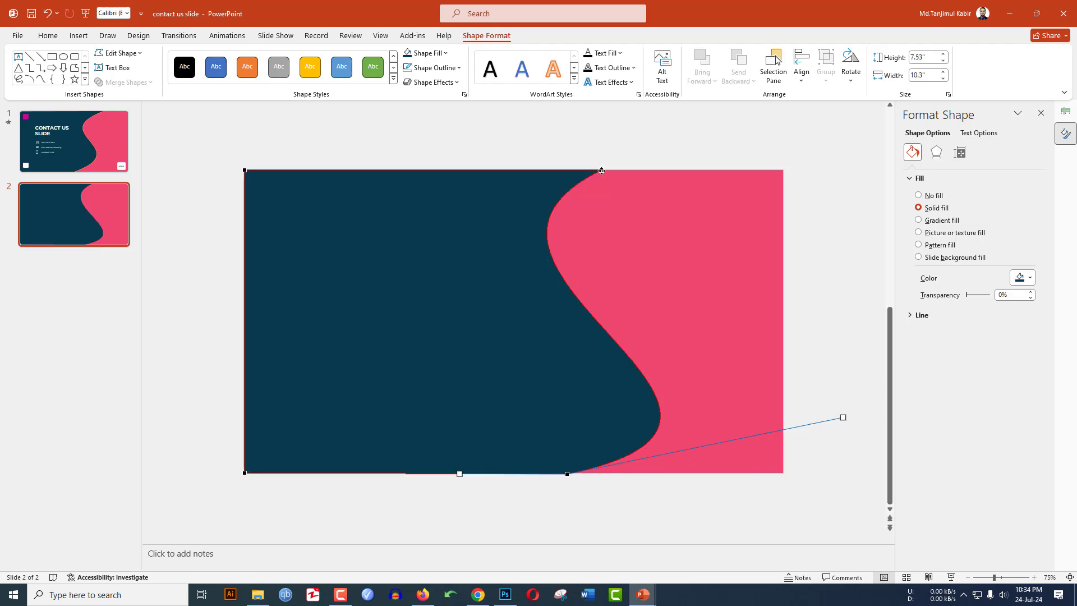
pyautogui.click(601, 171)
pyautogui.moveTo(602, 170); pyautogui.dragTo(630, 169)
pyautogui.click(505, 305)
# Step: Refine the S-curve: top point further right, bottom point slightly left, lower bend softened
pyautogui.rightClick(506, 304)
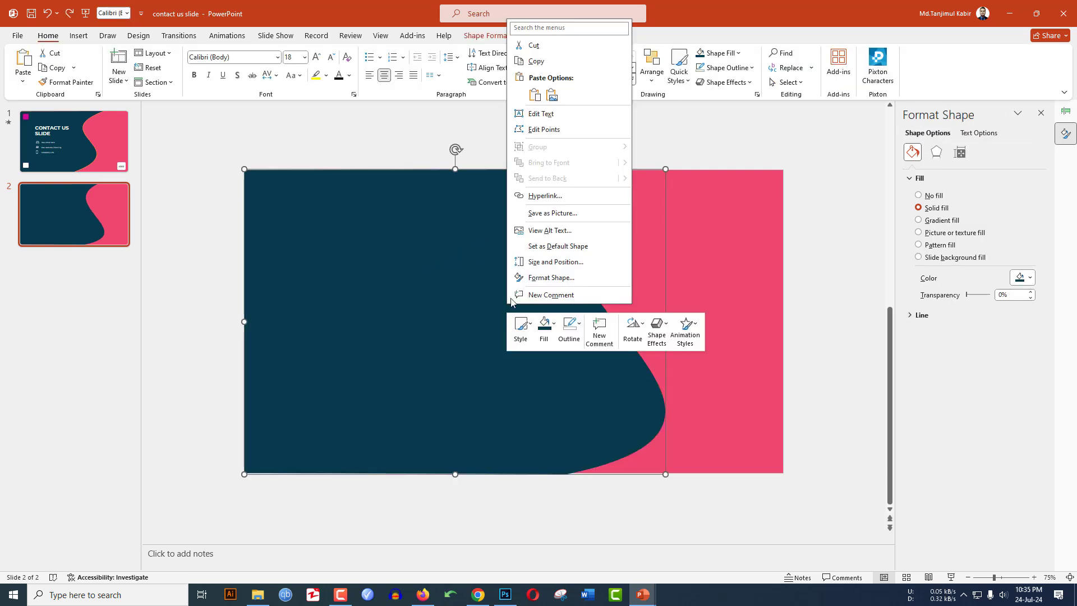
pyautogui.click(541, 128)
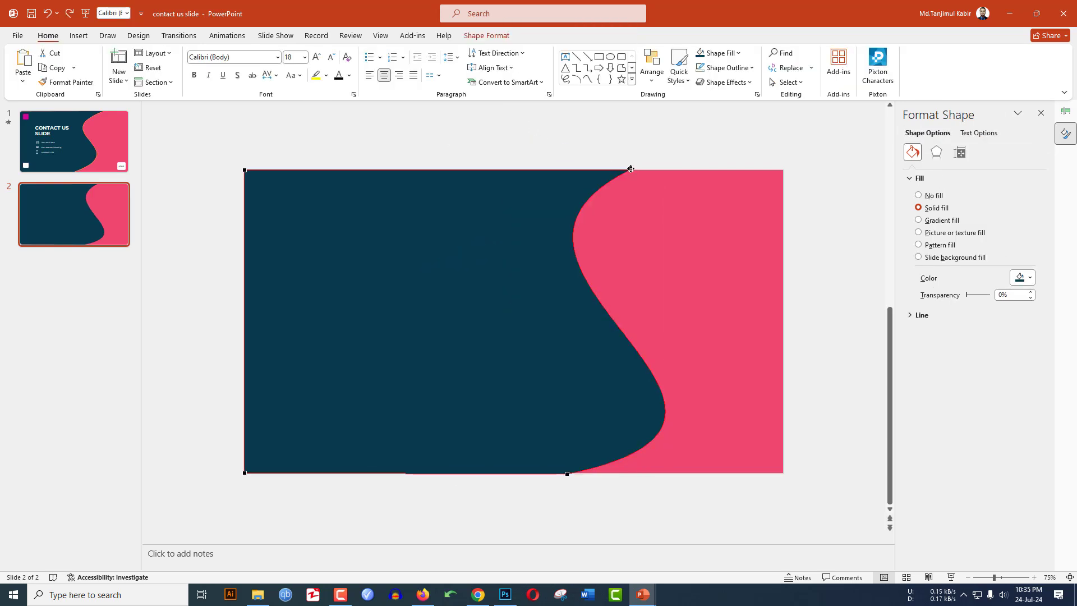
pyautogui.moveTo(631, 169); pyautogui.dragTo(642, 168)
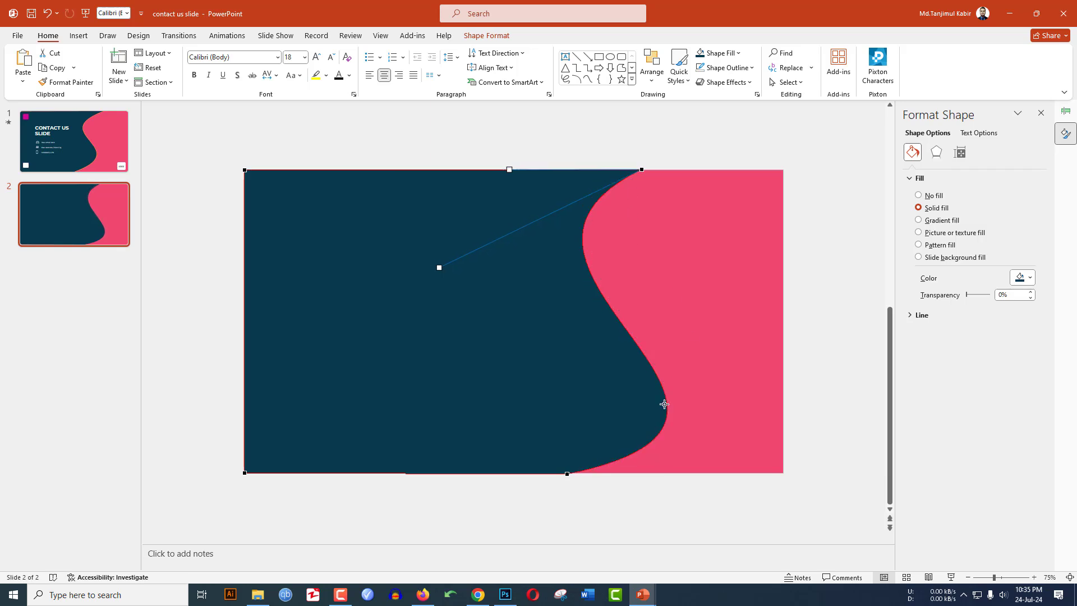
pyautogui.click(568, 474)
pyautogui.moveTo(567, 475); pyautogui.dragTo(550, 473)
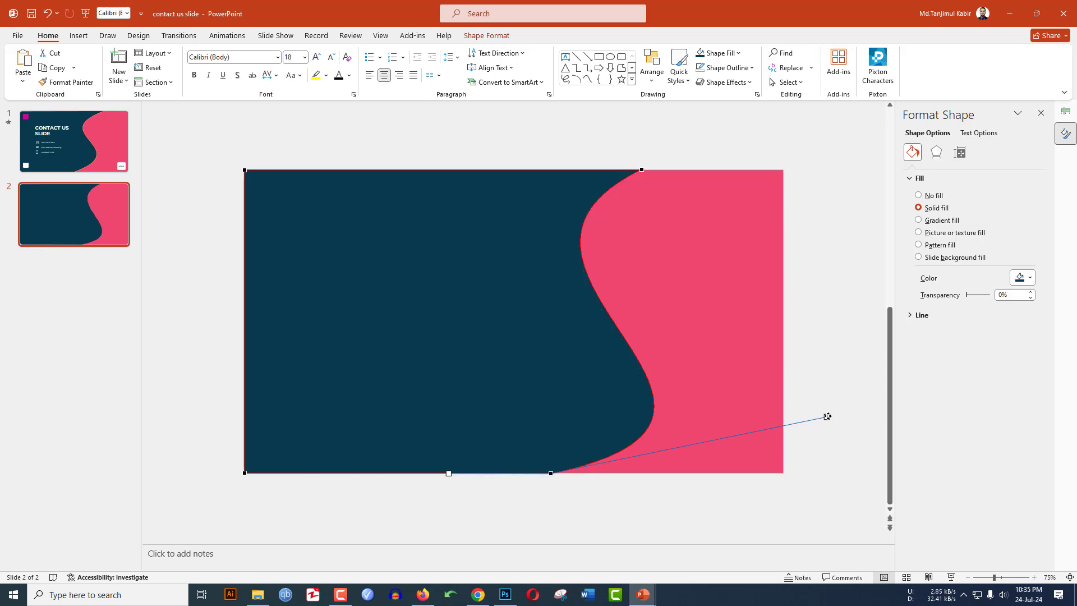
pyautogui.moveTo(827, 416); pyautogui.dragTo(831, 382)
pyautogui.click(843, 439)
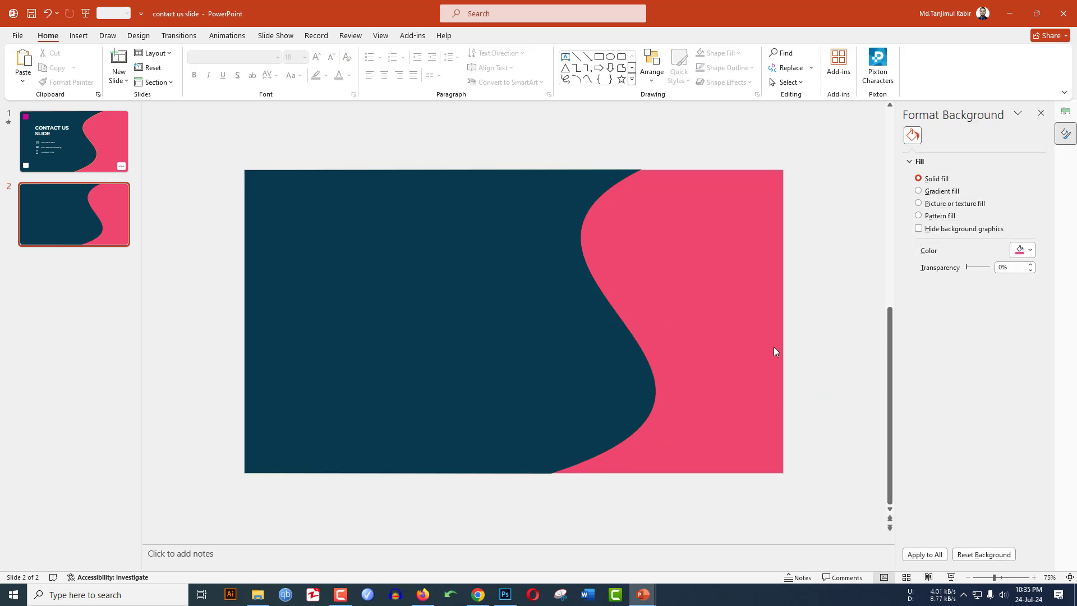
# Step: Draw a small rounded square on the navy area
pyautogui.click(78, 36)
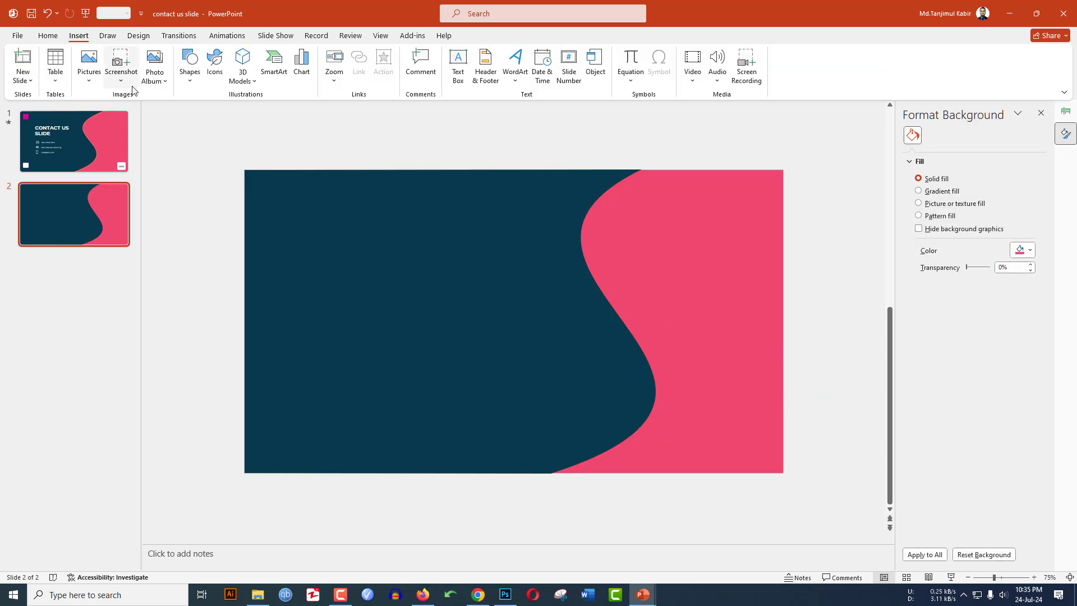
pyautogui.click(191, 78)
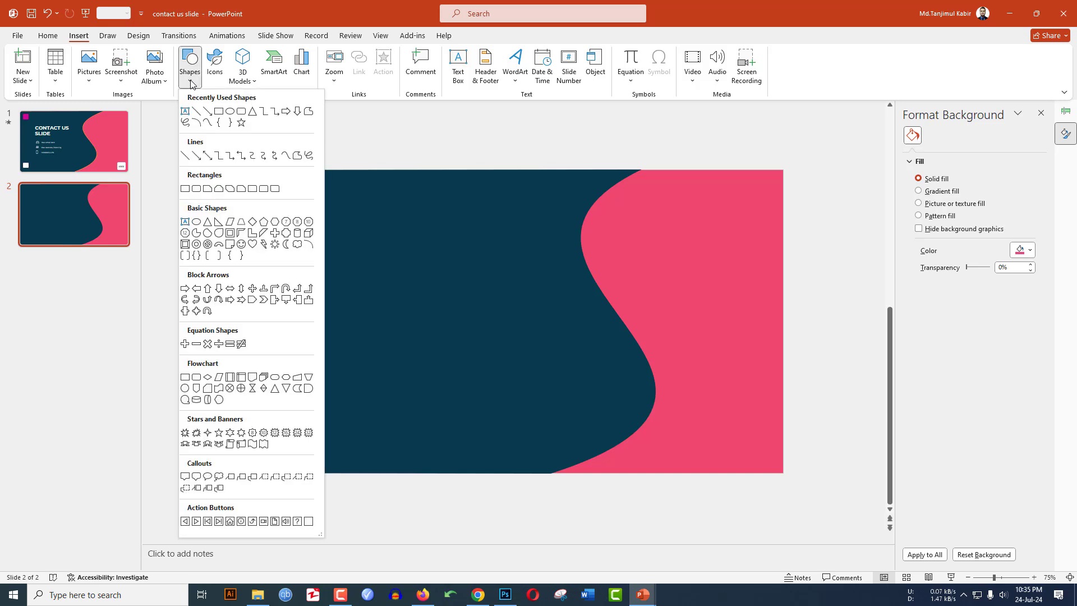
pyautogui.click(242, 113)
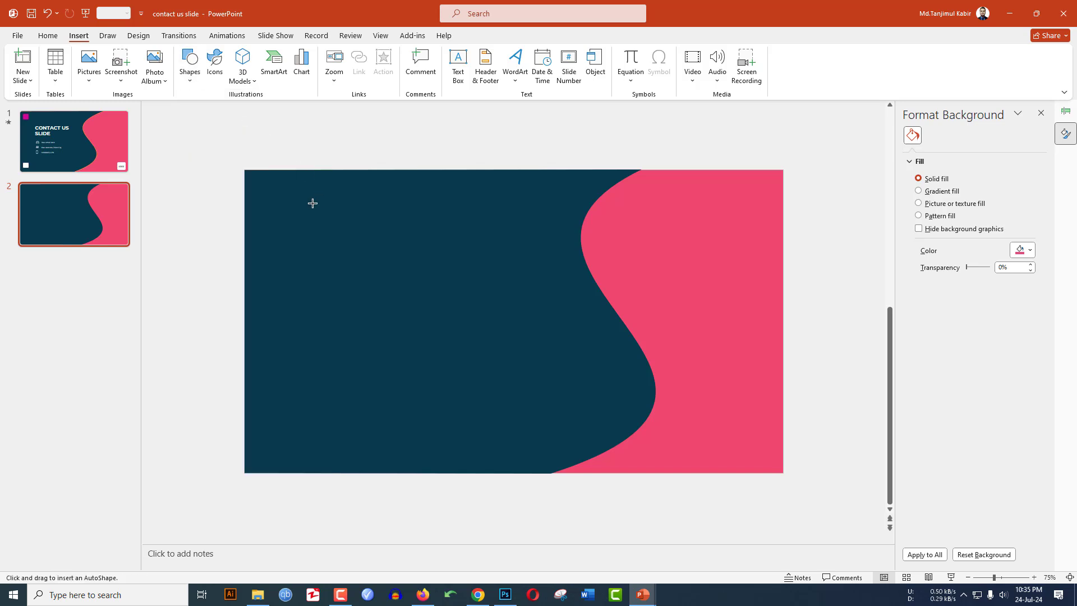
pyautogui.moveTo(360, 245); pyautogui.dragTo(391, 274)
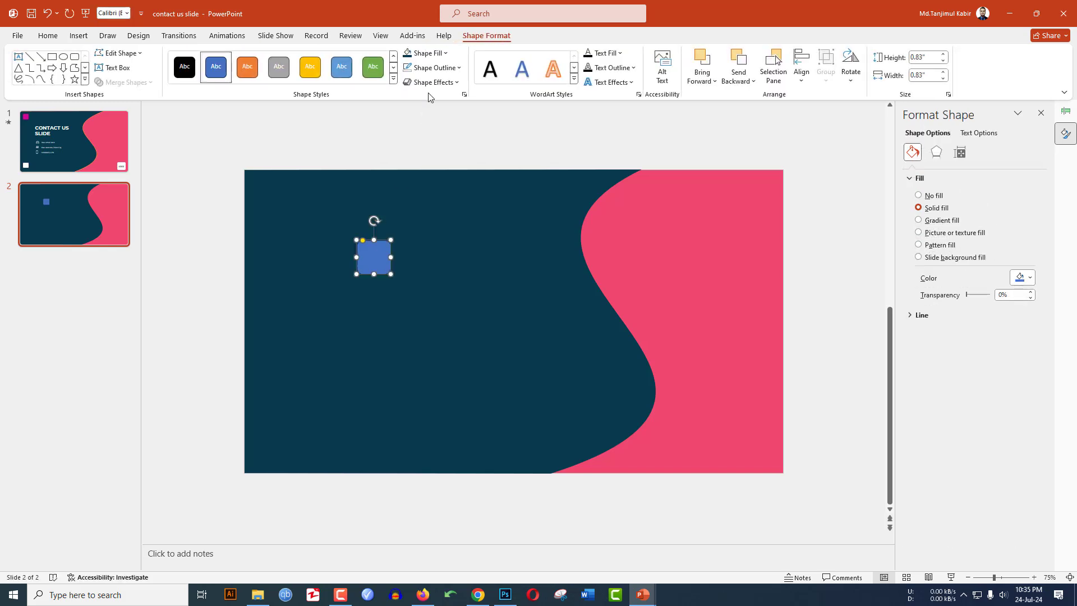
# Step: Make the square pink with no outline and an outer shadow, and move it into the corner
pyautogui.click(445, 68)
pyautogui.click(437, 251)
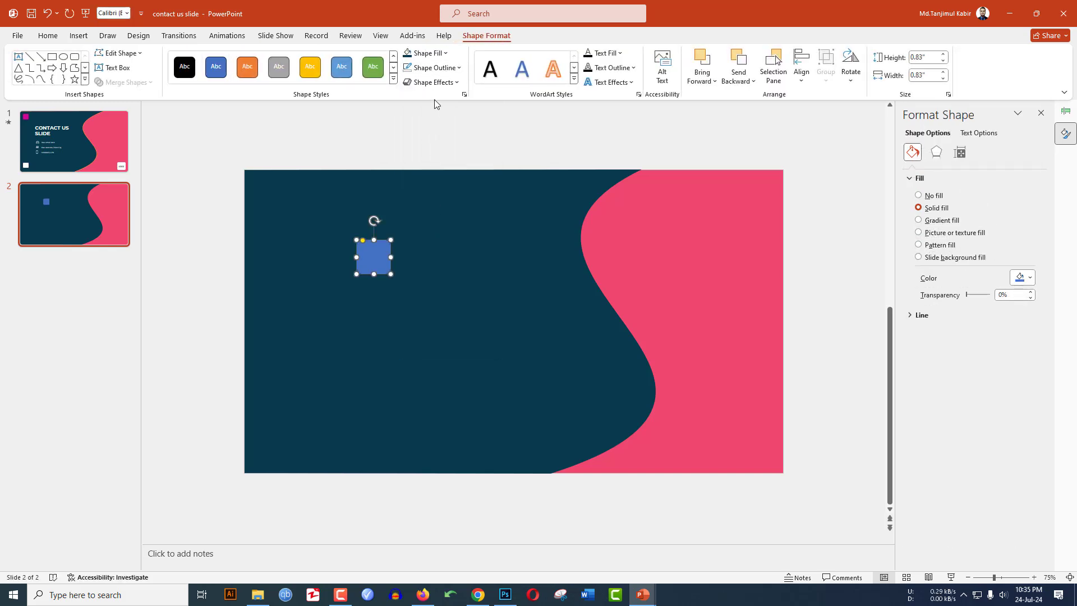
pyautogui.click(440, 53)
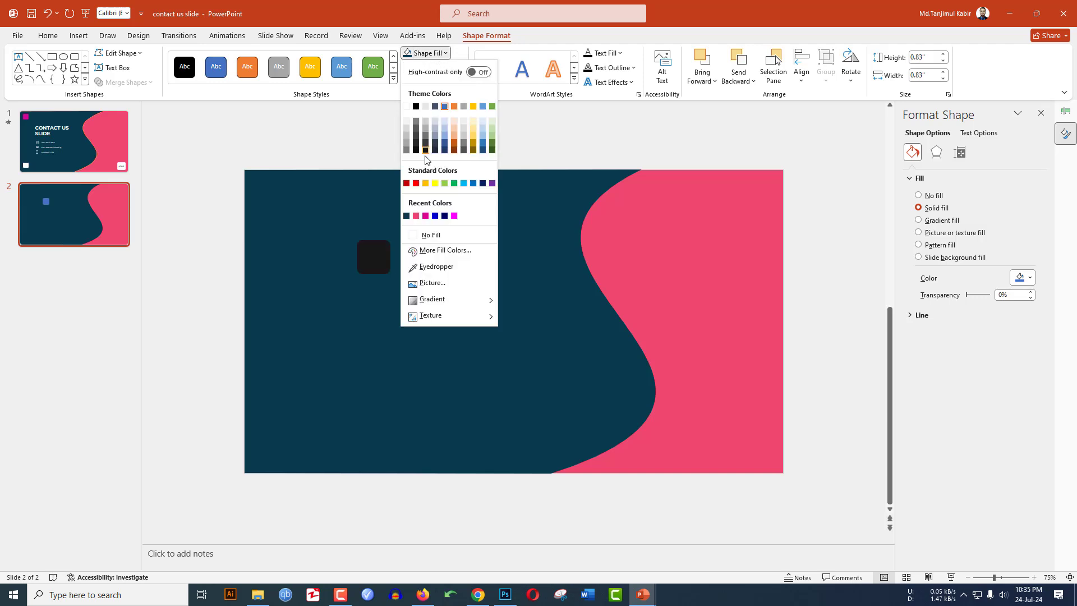
pyautogui.click(416, 215)
pyautogui.click(442, 84)
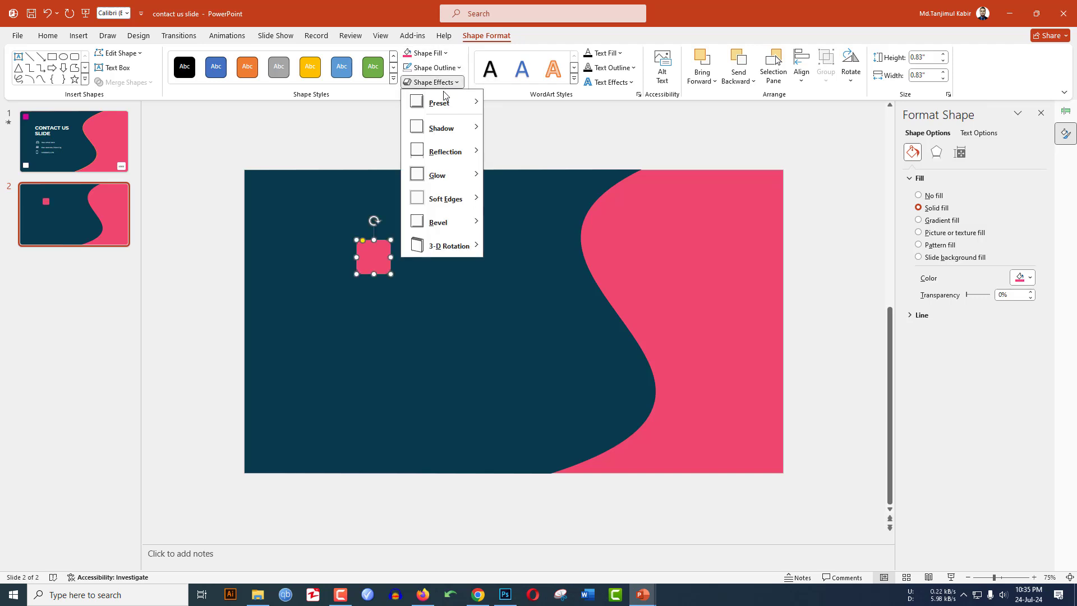
pyautogui.moveTo(448, 129)
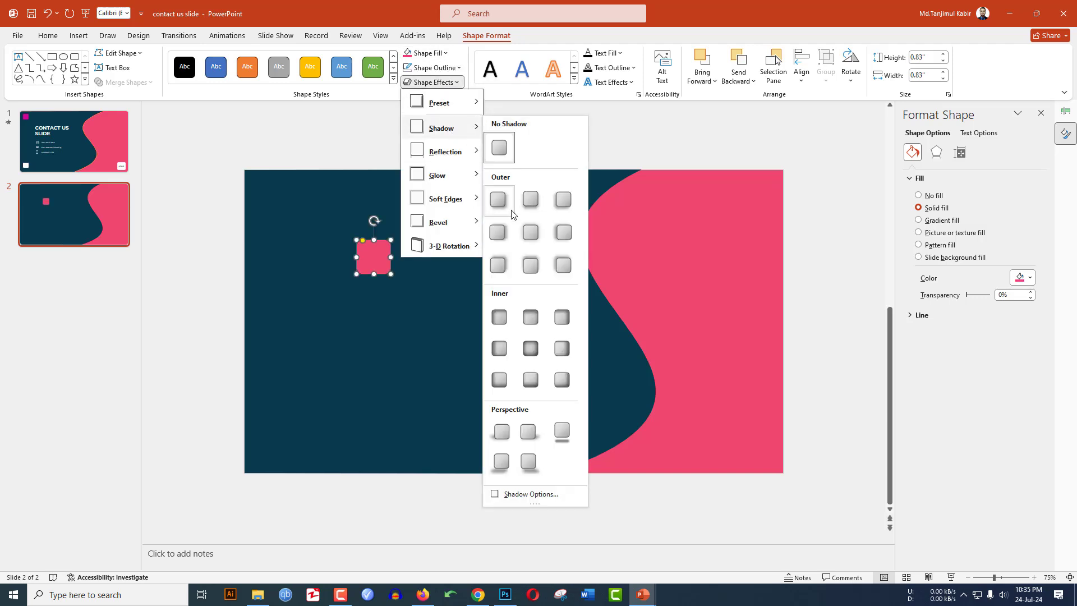
pyautogui.click(529, 232)
pyautogui.moveTo(378, 262); pyautogui.dragTo(273, 447)
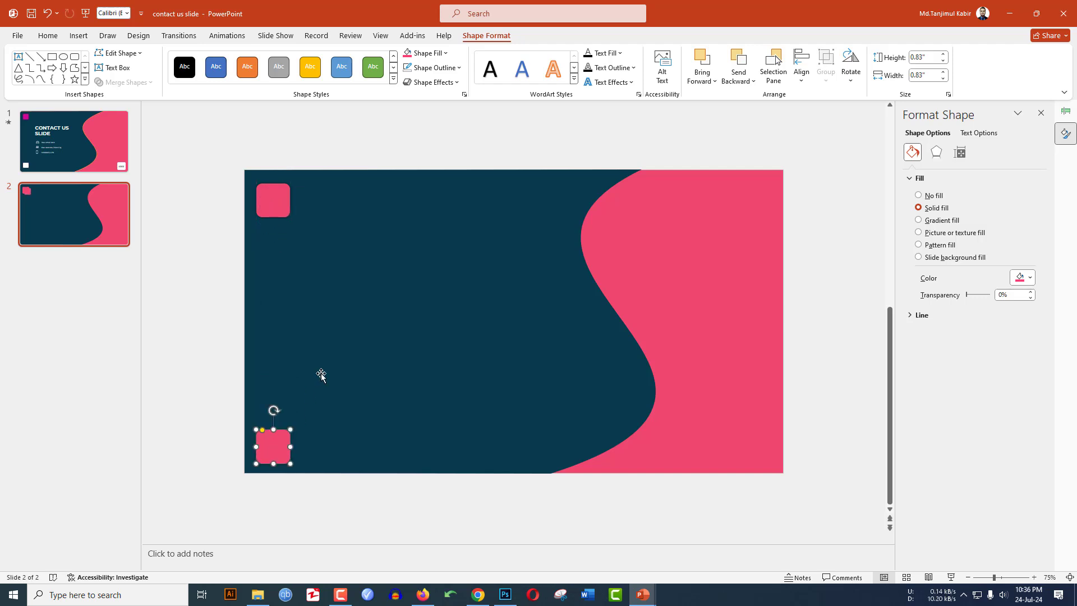
# Step: Fill the bottom-left square white and place a 1.06" copy at the bottom-right
pyautogui.click(444, 53)
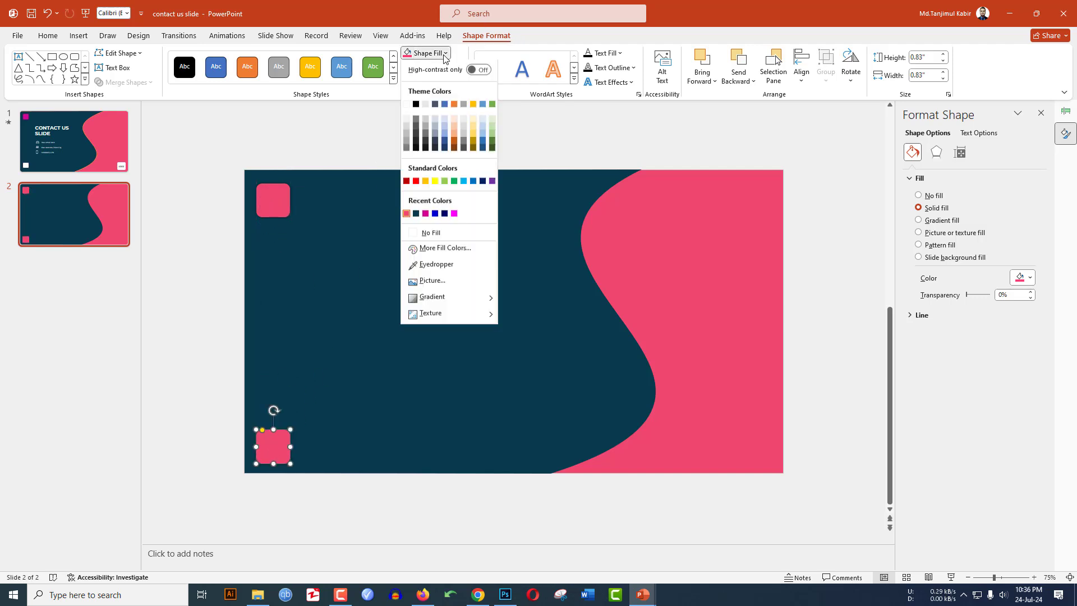
pyautogui.click(406, 110)
pyautogui.moveTo(275, 452); pyautogui.dragTo(744, 273)
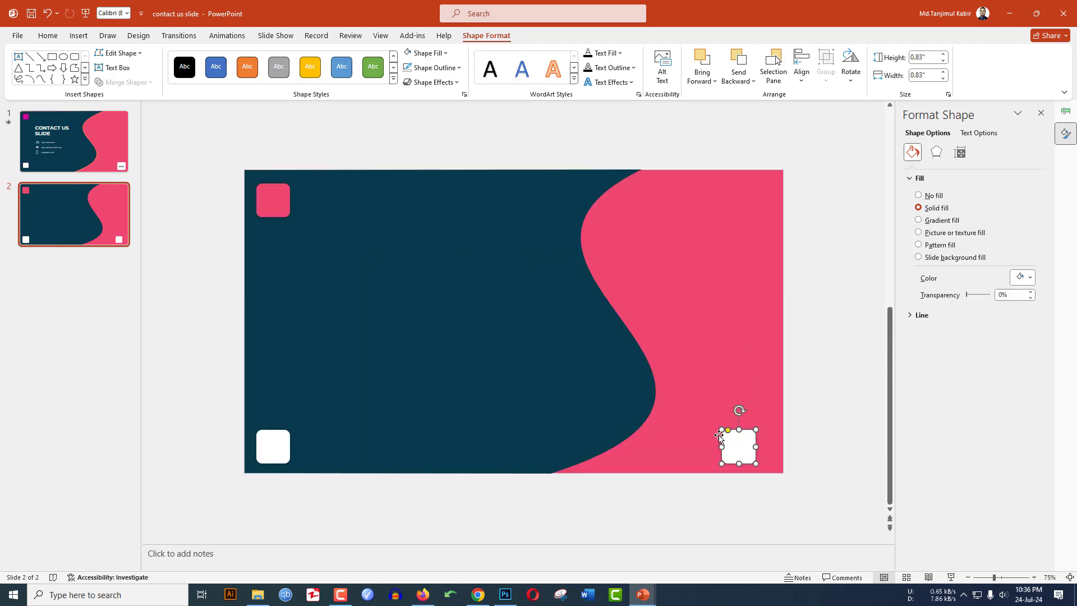
pyautogui.moveTo(720, 427); pyautogui.dragTo(736, 443)
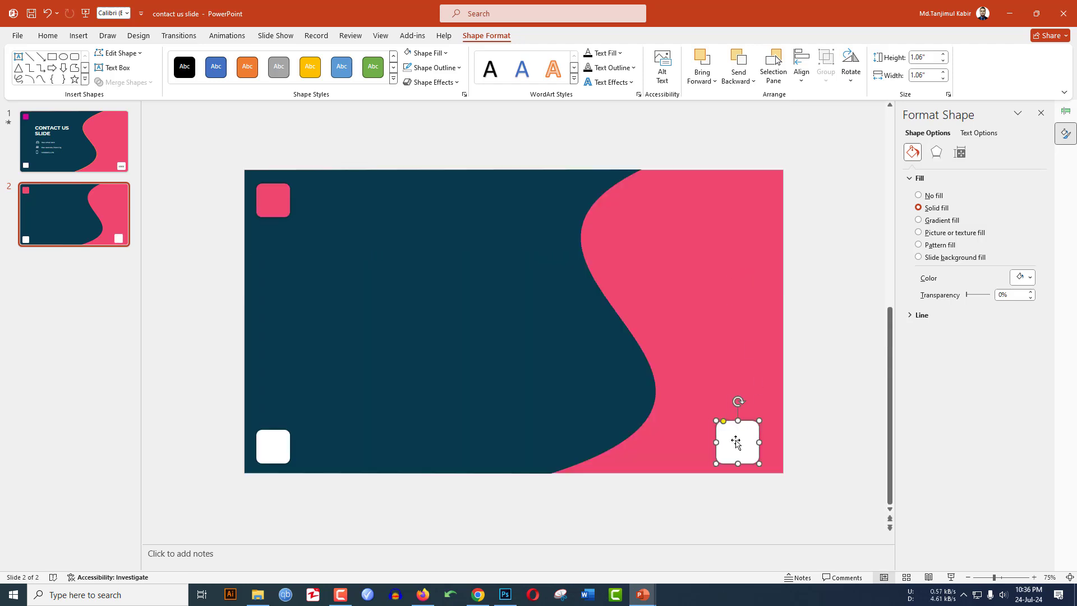
# Step: Label the bottom-right square LOGO in bold black text
pyautogui.click(735, 443)
pyautogui.hotkey('ctrl', 'a')
pyautogui.click(48, 35)
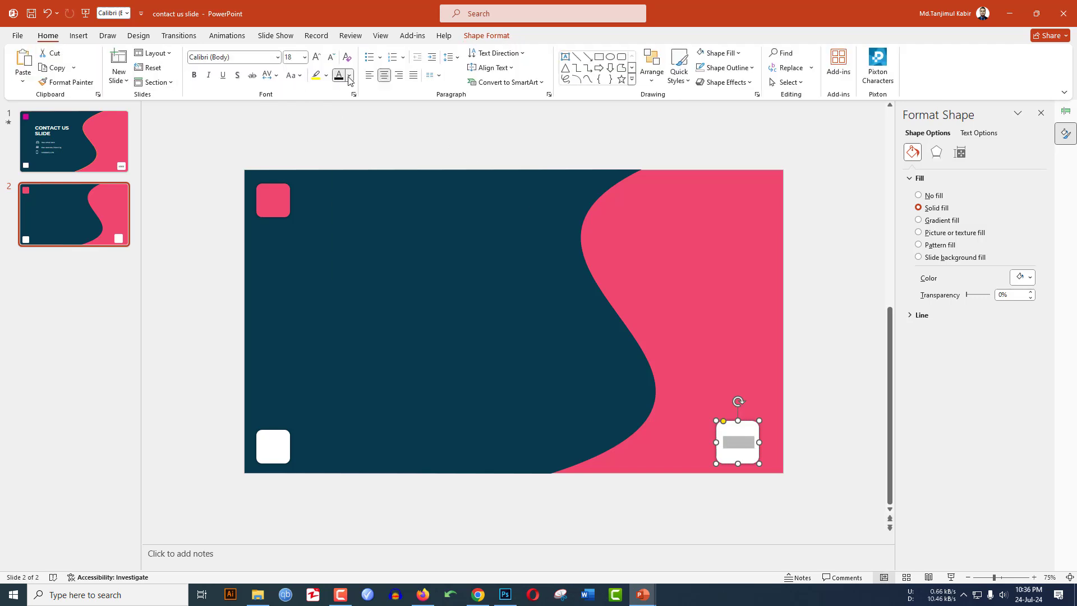
pyautogui.click(349, 75)
pyautogui.click(347, 132)
pyautogui.click(746, 437)
pyautogui.press('Delete')
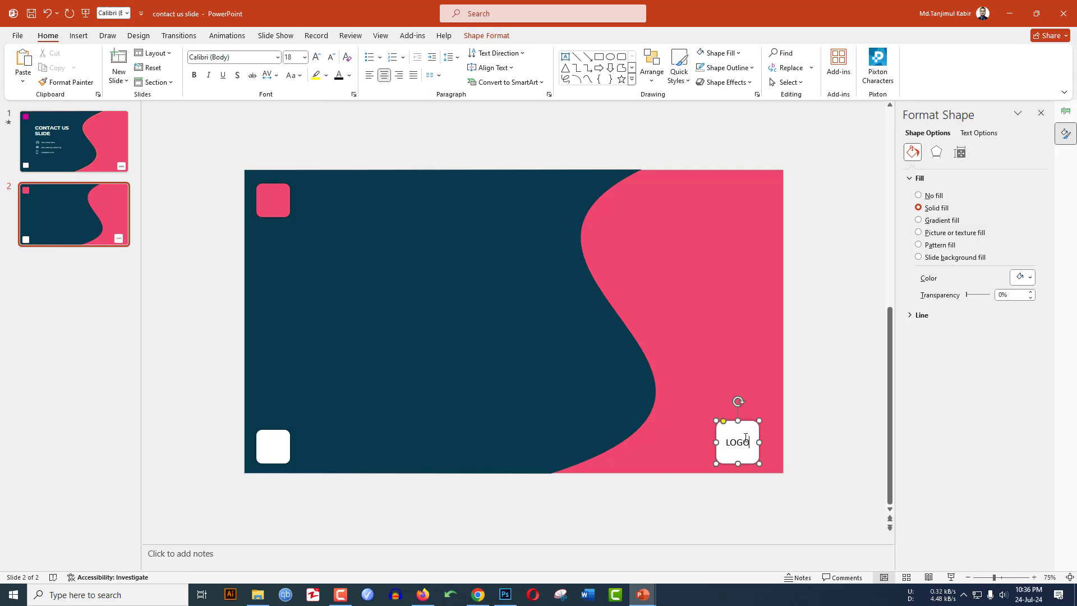
pyautogui.doubleClick(741, 443)
pyautogui.click(194, 74)
# Step: Select the navy wave shape and bring up its shape effects
pyautogui.click(454, 305)
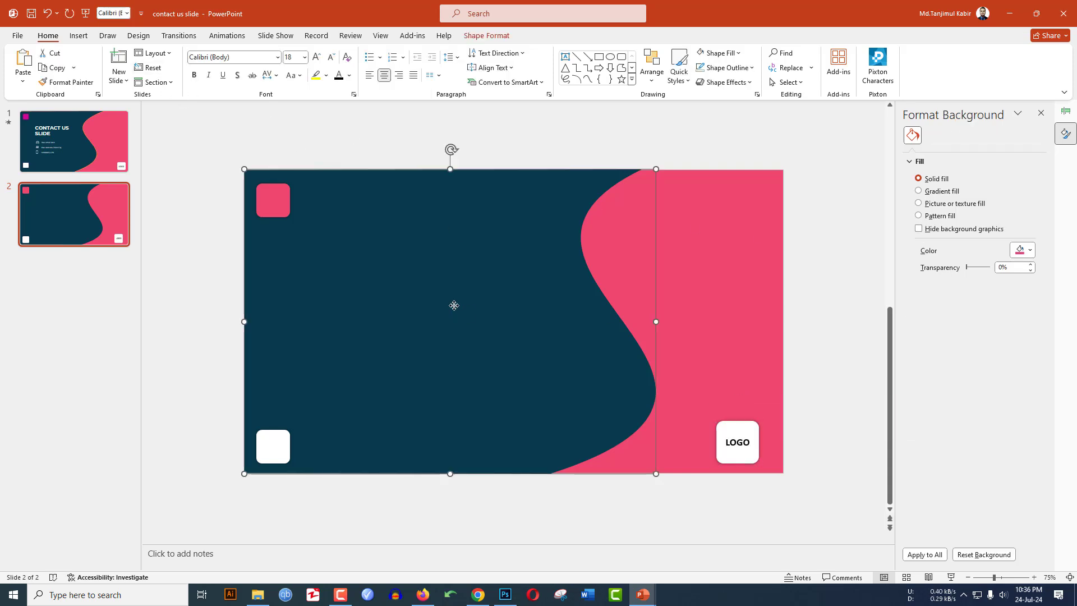
pyautogui.click(495, 39)
pyautogui.click(432, 82)
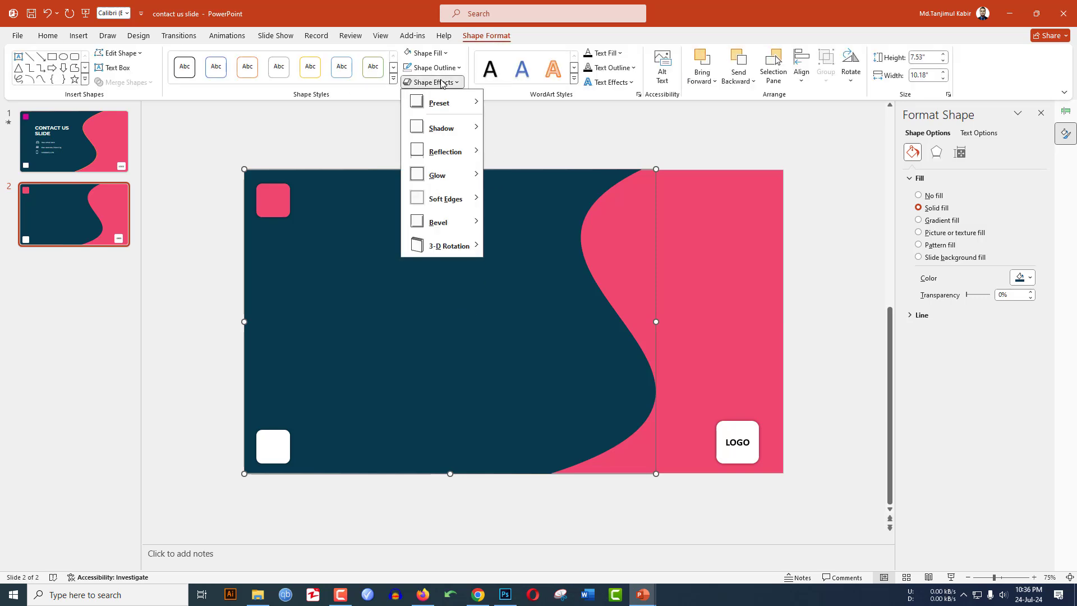
# Step: Apply the gold 8 pt glow variation to the navy wave shape and deselect it
pyautogui.moveTo(457, 181)
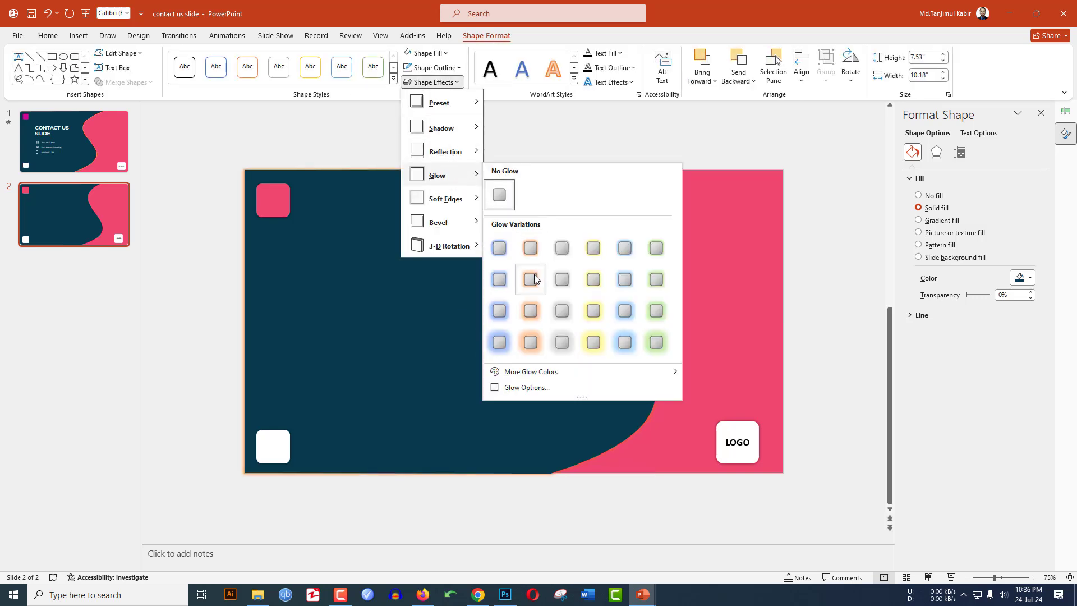
pyautogui.click(592, 280)
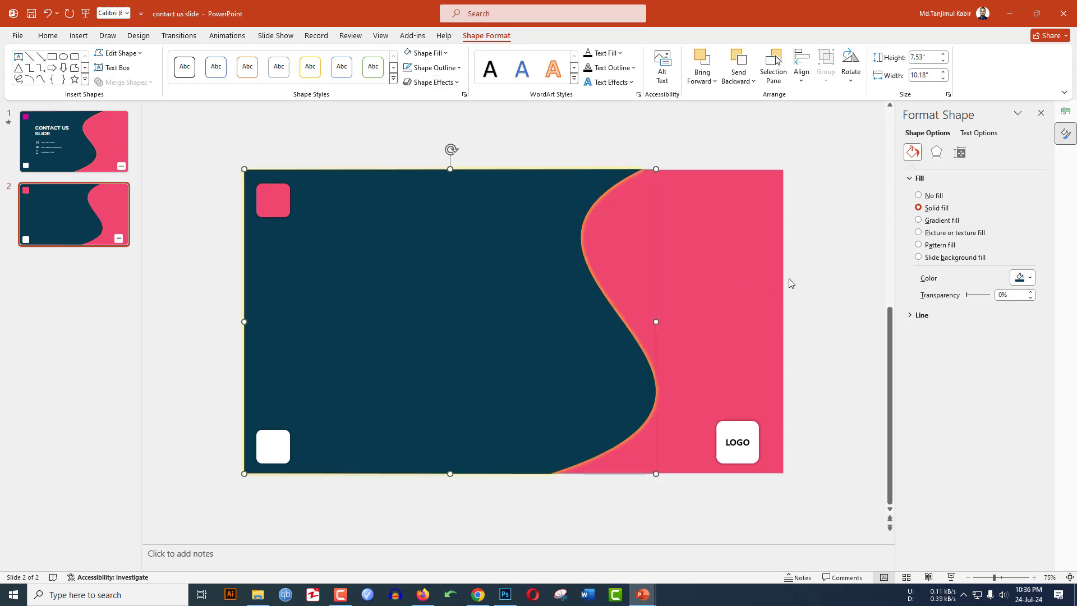
pyautogui.click(814, 283)
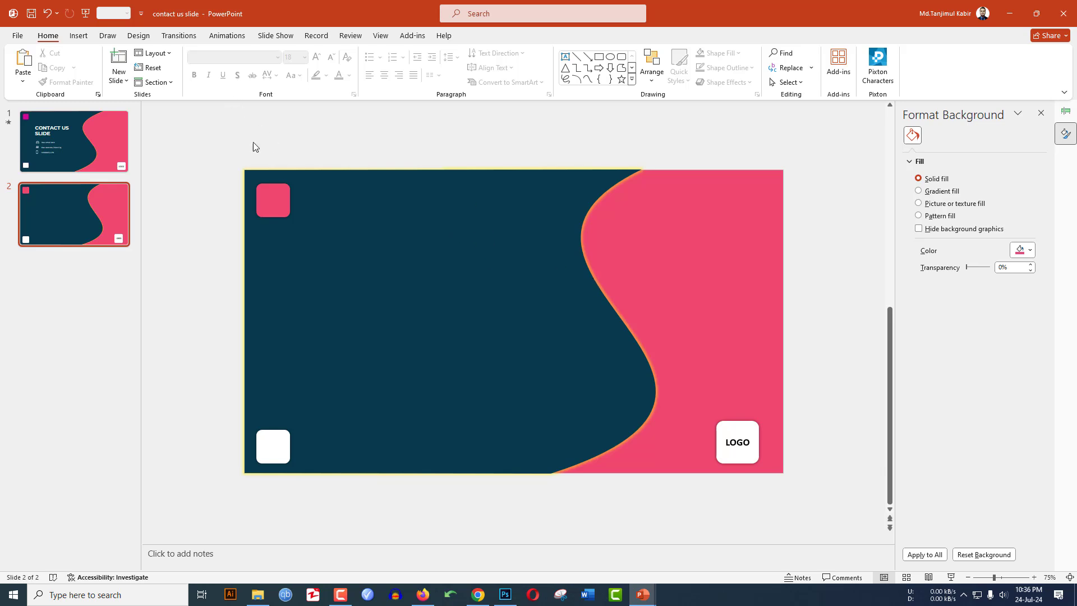
pyautogui.click(79, 35)
# Step: Draw a text box in the upper navy area and paste the CONTACT US SLIDE title
pyautogui.click(189, 70)
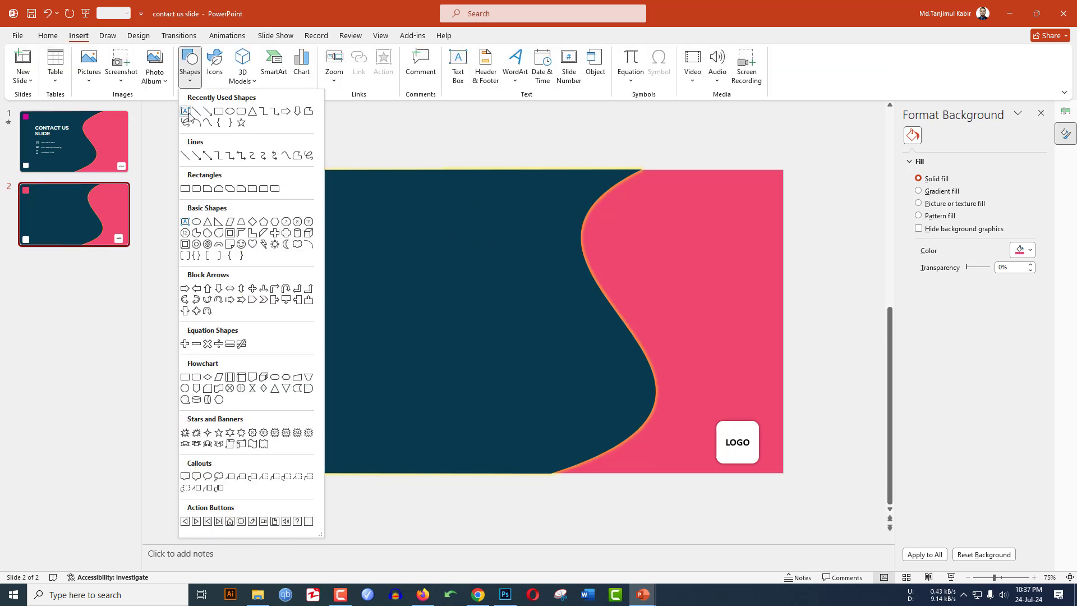
pyautogui.click(188, 114)
pyautogui.moveTo(307, 251); pyautogui.dragTo(514, 310)
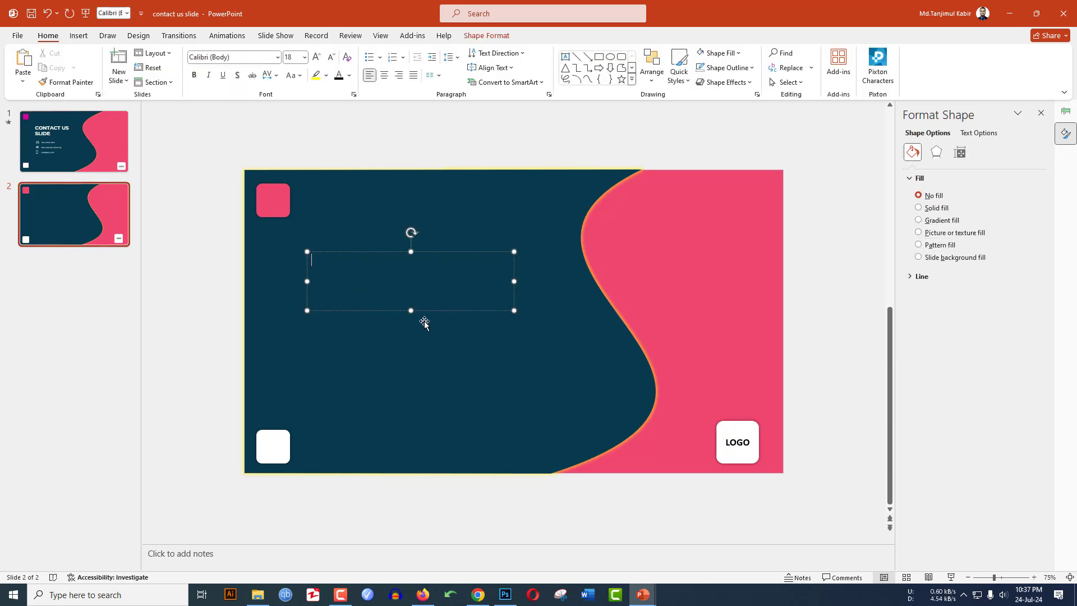
pyautogui.write('CONTACT US SLIDE')
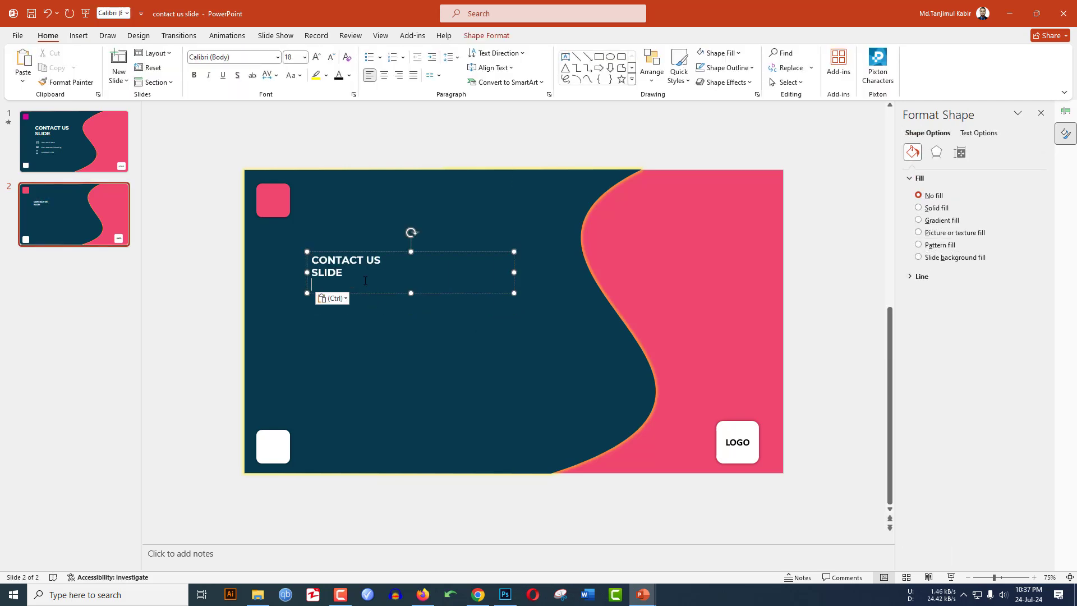
pyautogui.moveTo(348, 274); pyautogui.dragTo(300, 253)
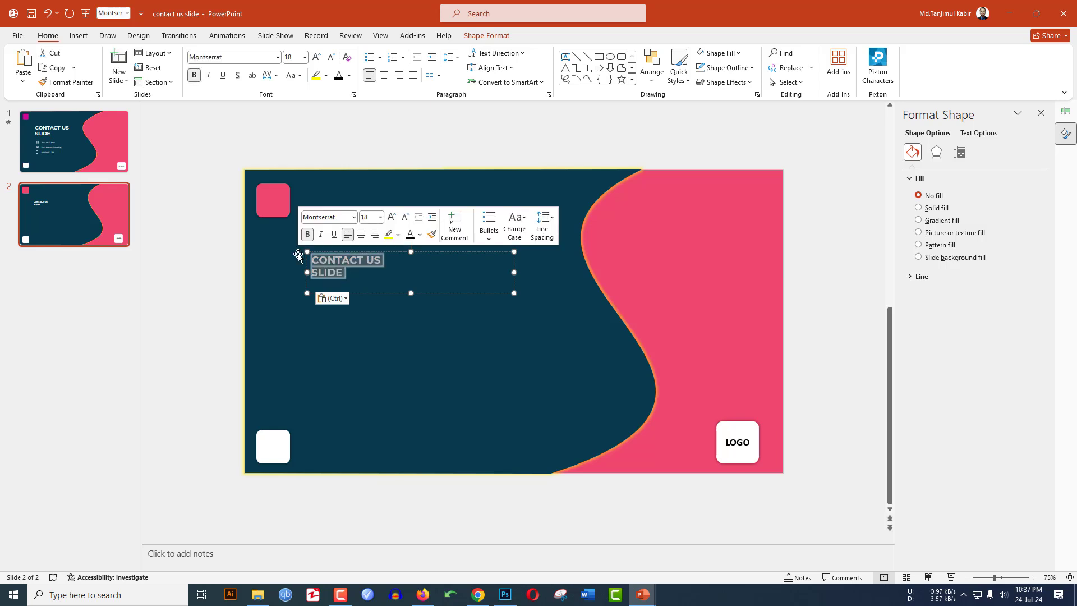
# Step: Set the title font to LEMON MILK at 36 pt and nudge the box into position
pyautogui.click(244, 57)
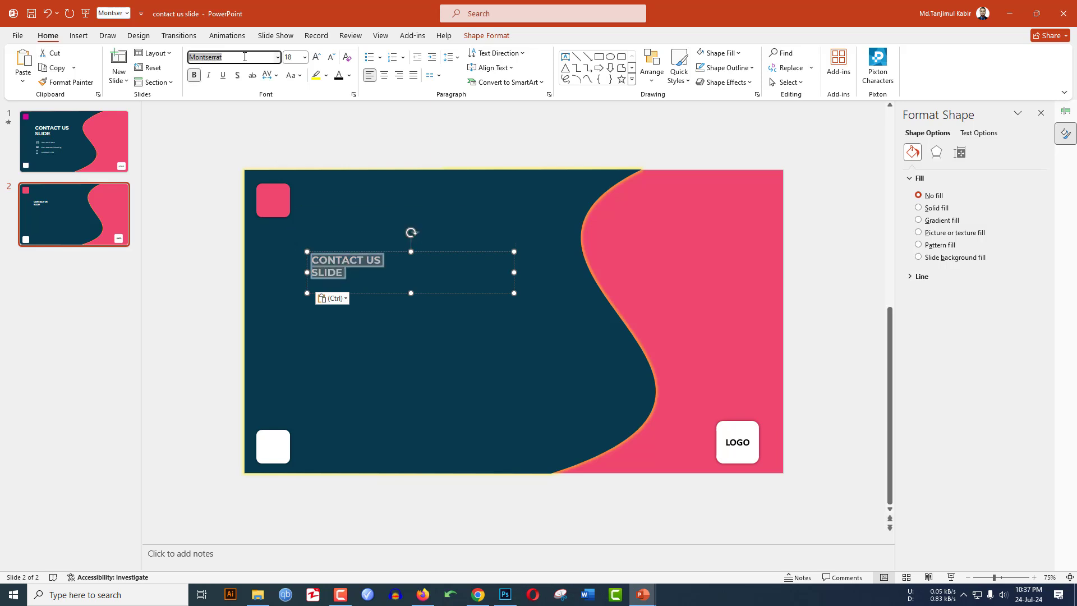
pyautogui.write('Monotype Corsiva')
pyautogui.press('Return')
pyautogui.click(257, 59)
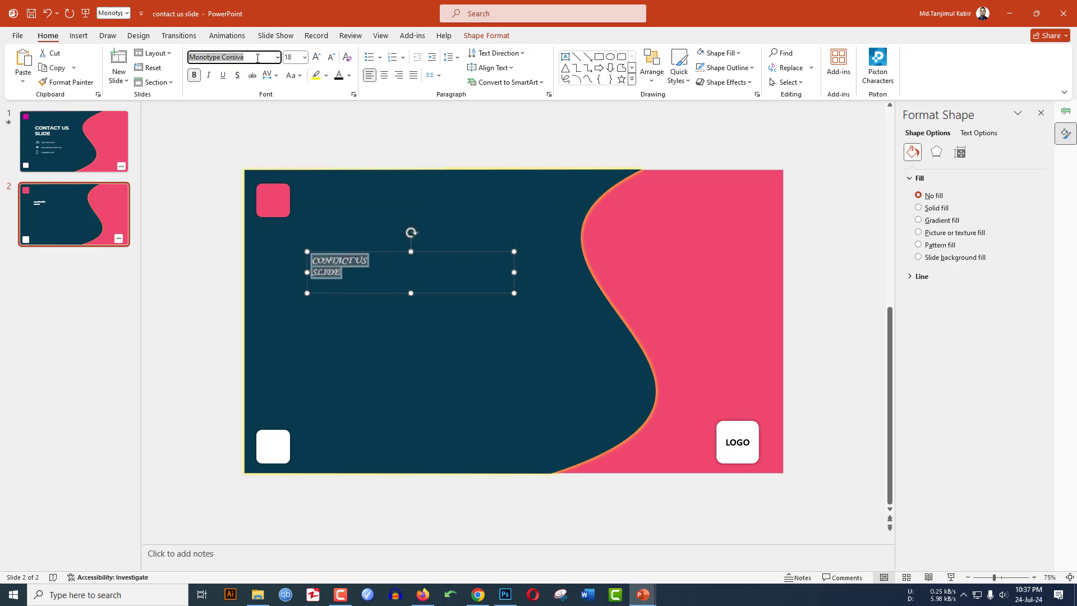
pyautogui.write('LEMON MILK')
pyautogui.press('Return')
pyautogui.click(316, 57)
pyautogui.click(317, 57)
pyautogui.click(317, 57)
pyautogui.click(317, 57)
pyautogui.click(317, 56)
pyautogui.moveTo(378, 252)
pyautogui.mouseDown()
pyautogui.moveTo(379, 240)
pyautogui.moveTo(382, 250)
pyautogui.mouseUp()
pyautogui.click(228, 276)
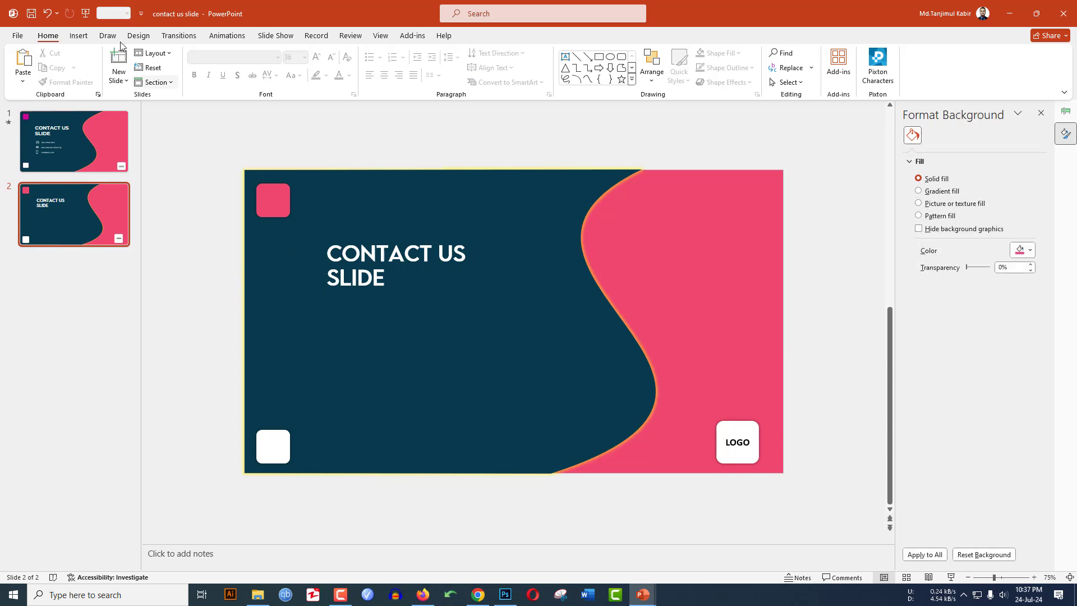
# Step: Insert the first envelope icon found by searching 'mail' in the icon library
pyautogui.click(79, 37)
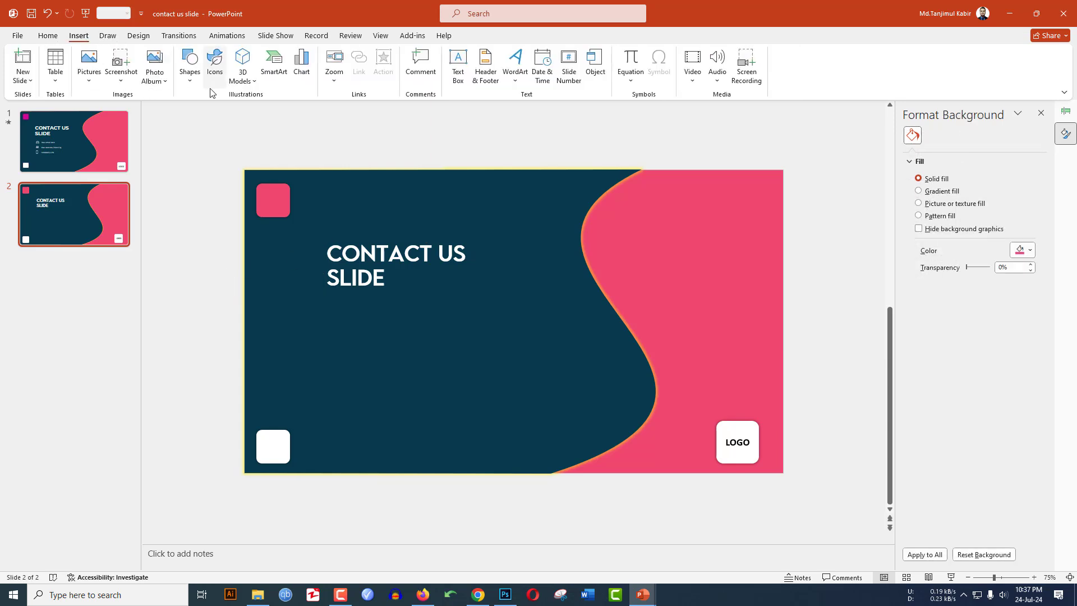
pyautogui.click(212, 66)
pyautogui.write('mail')
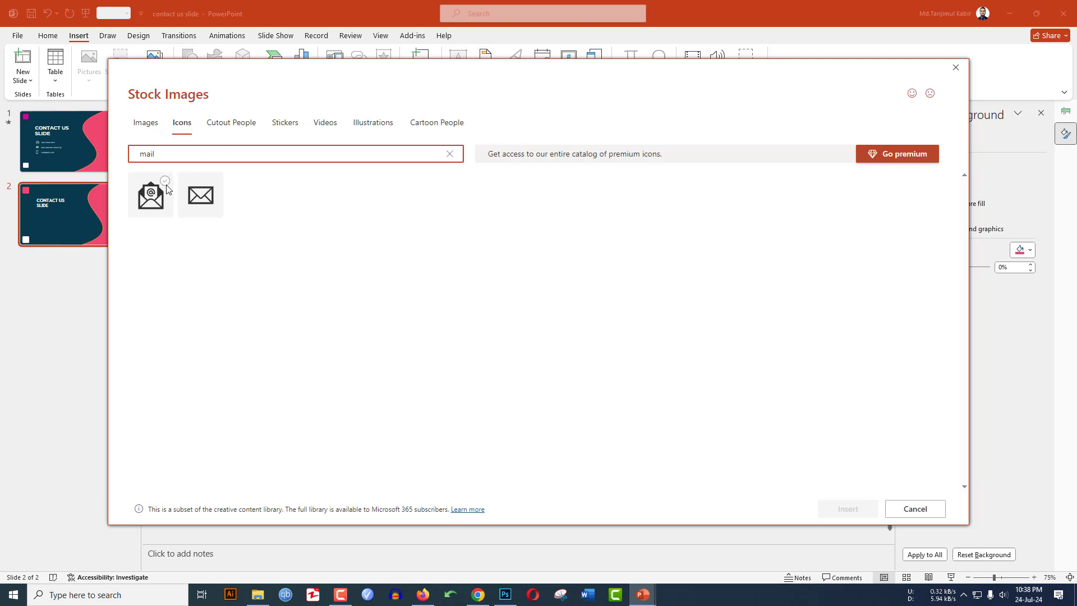
pyautogui.click(160, 193)
pyautogui.click(830, 515)
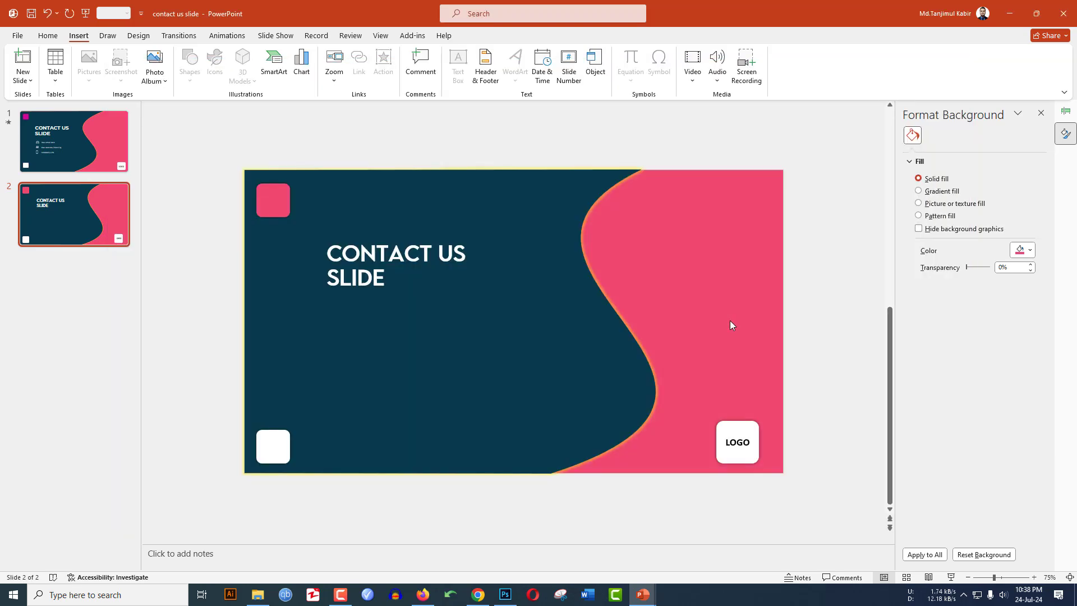
# Step: Shrink the envelope icon to about 0.44" by 0.45" just below the title
pyautogui.click(501, 316)
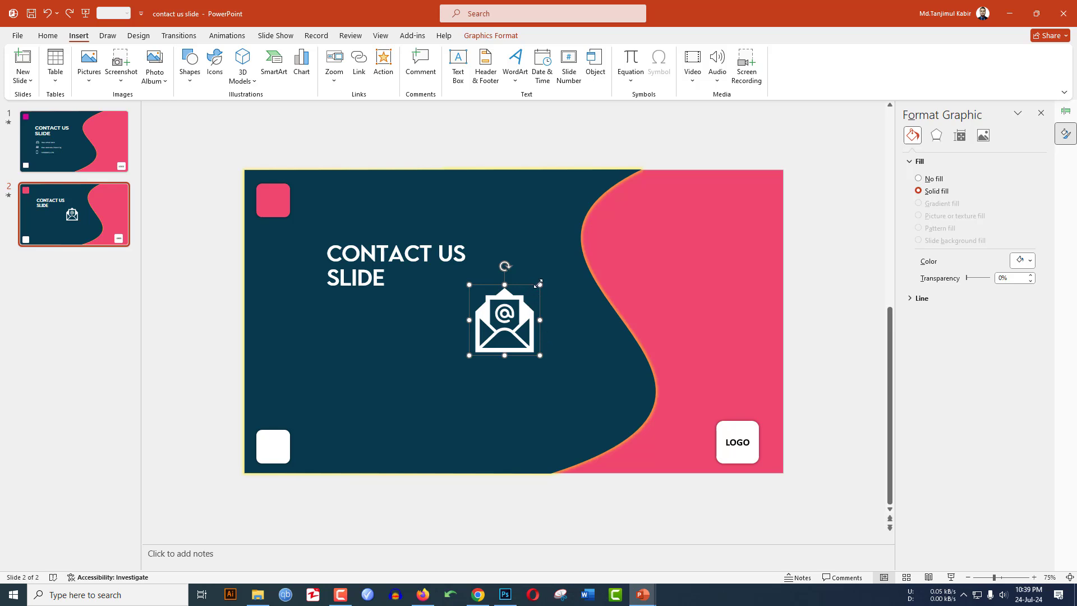
pyautogui.moveTo(542, 283); pyautogui.dragTo(335, 318)
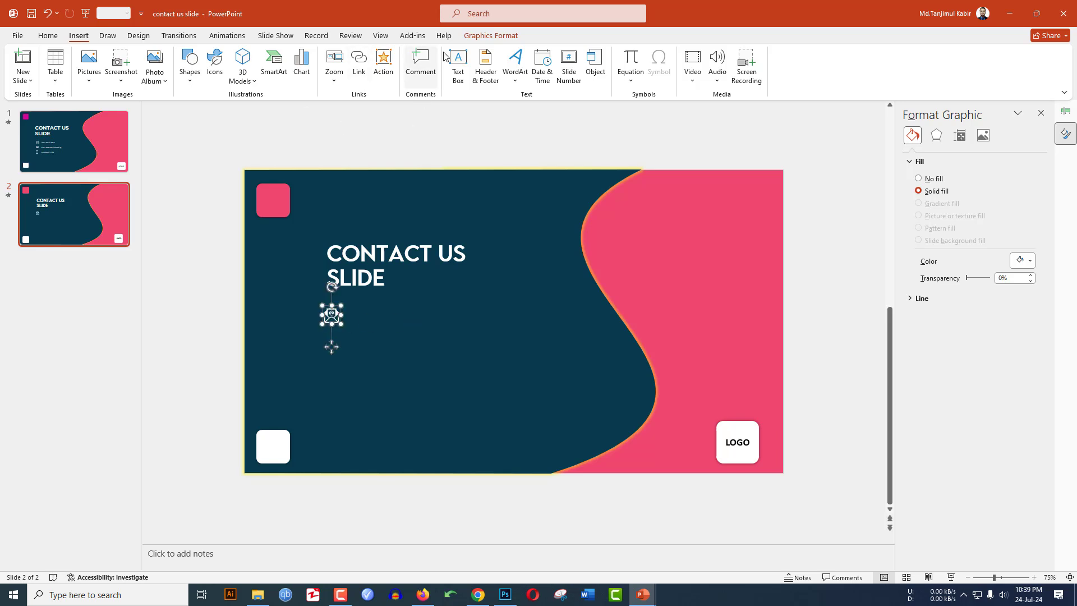
pyautogui.click(490, 35)
pyautogui.click(347, 52)
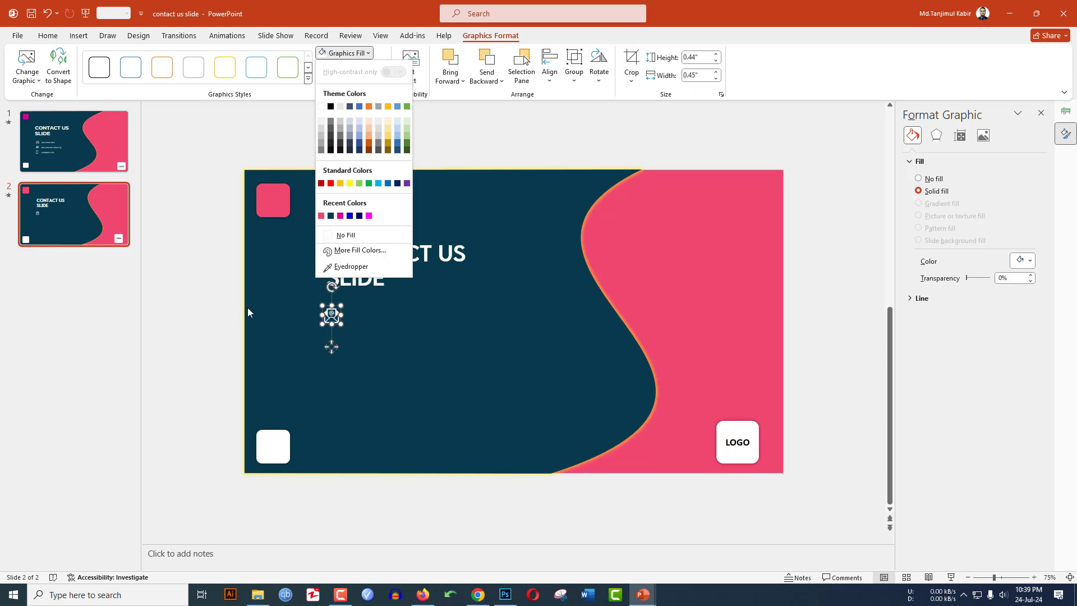
pyautogui.click(227, 304)
pyautogui.click(78, 35)
# Step: Draw a text box beside the envelope icon and type the 'Your Mail Here' line
pyautogui.click(190, 64)
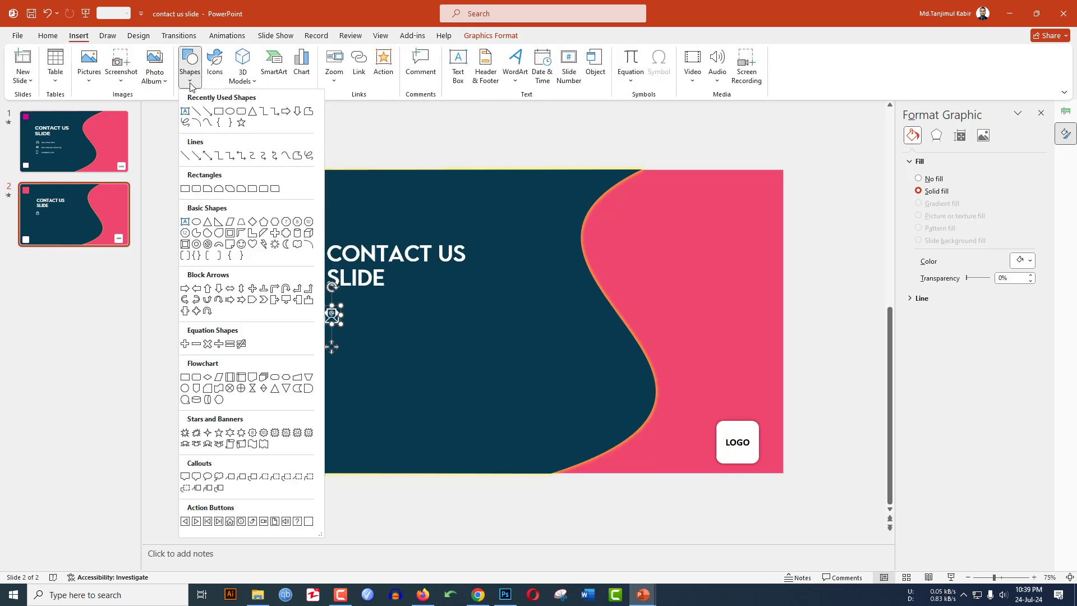
pyautogui.click(185, 113)
pyautogui.moveTo(392, 322); pyautogui.dragTo(447, 322)
pyautogui.write('YOu')
pyautogui.write('r Meil Here')
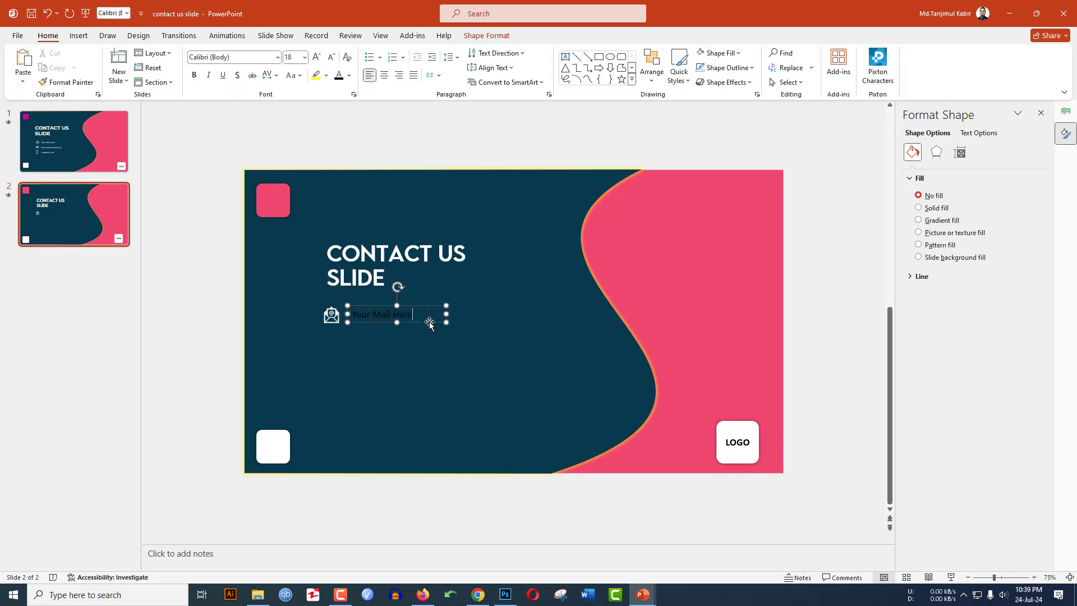
# Step: Format the mail line as white Montserrat and nudge its box slightly left
pyautogui.hotkey('ctrl', 'a')
pyautogui.click(260, 59)
pyautogui.write('Montserrat')
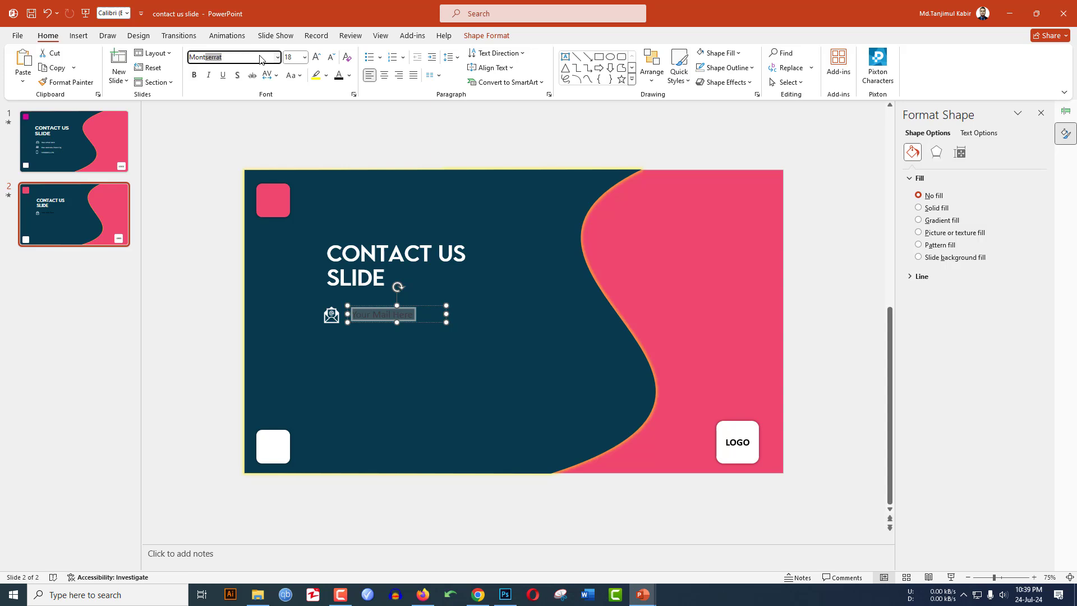
pyautogui.press('Return')
pyautogui.click(350, 76)
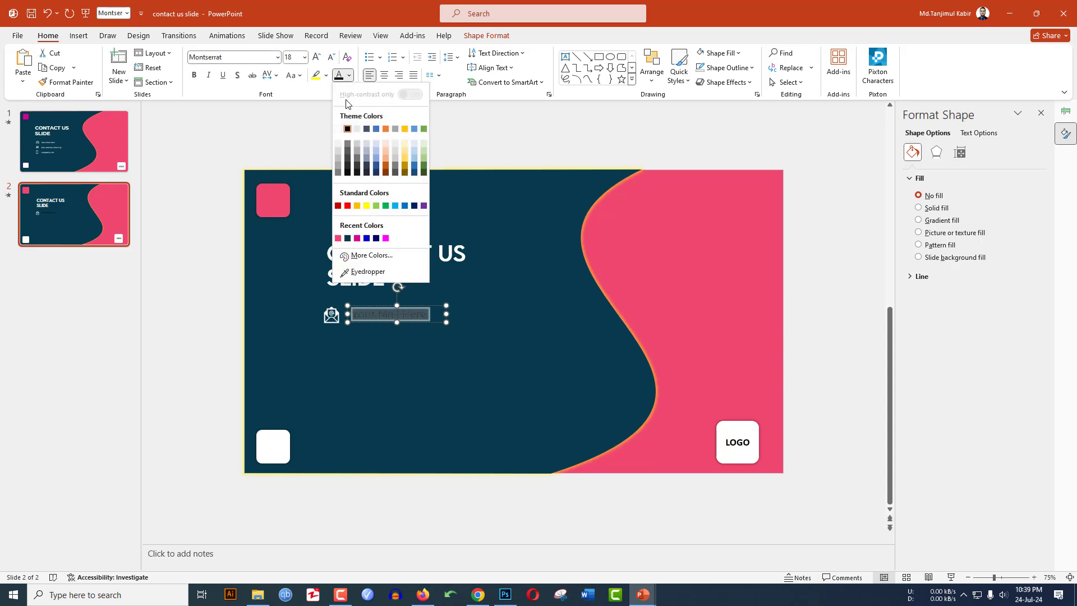
pyautogui.click(343, 128)
pyautogui.moveTo(375, 322); pyautogui.dragTo(367, 324)
pyautogui.click(187, 294)
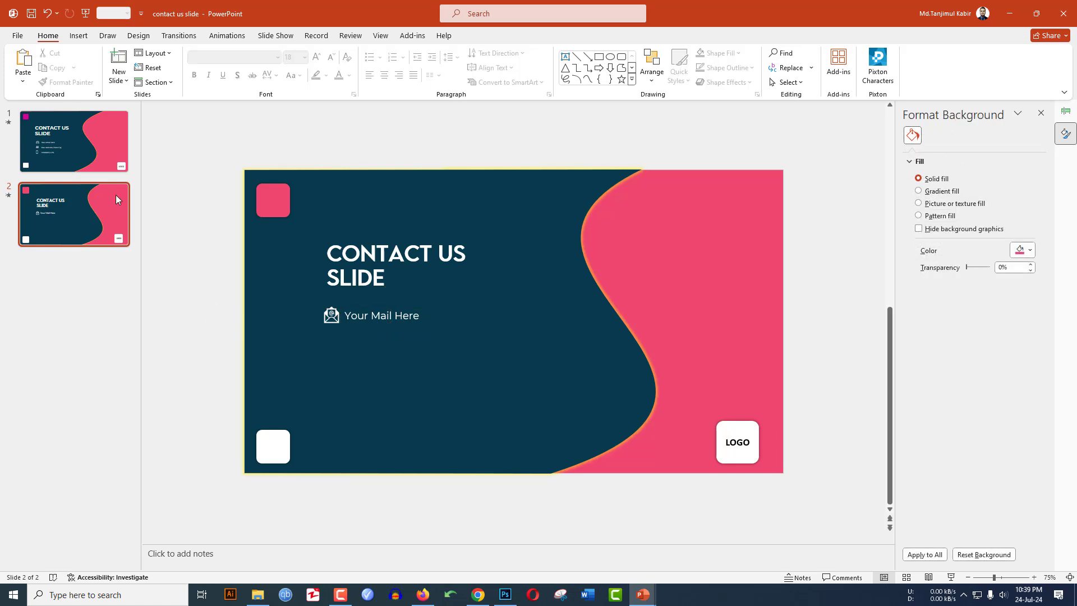
pyautogui.click(106, 163)
# Step: Paste slide 1's address and phone rows with icons onto slide 2, then select all contact items
pyautogui.moveTo(496, 523); pyautogui.dragTo(291, 335)
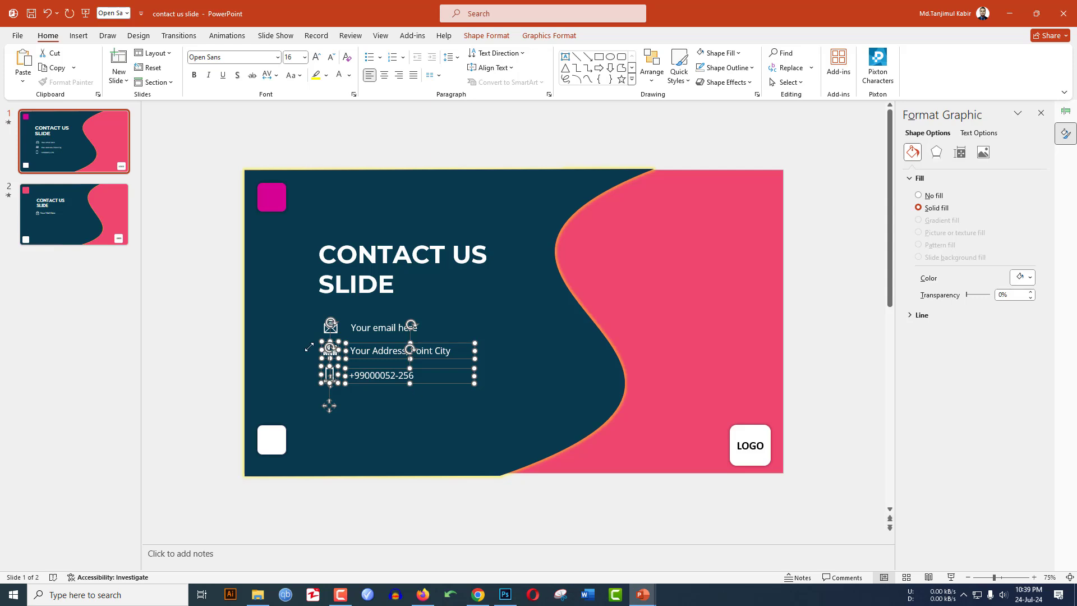
pyautogui.click(81, 217)
pyautogui.hotkey('ctrl', 'v')
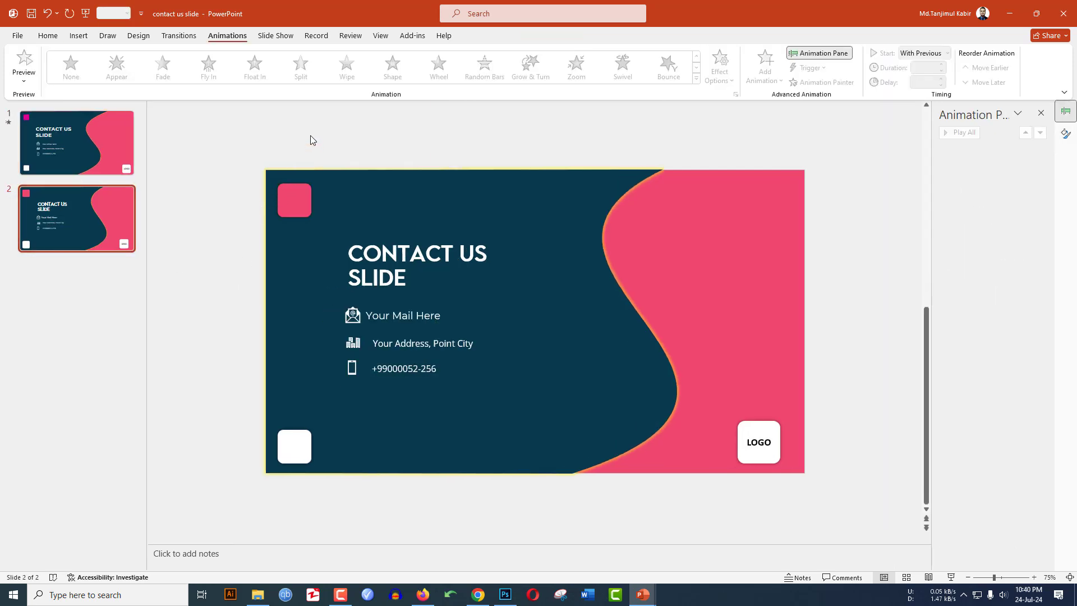
pyautogui.moveTo(311, 138); pyautogui.dragTo(562, 538)
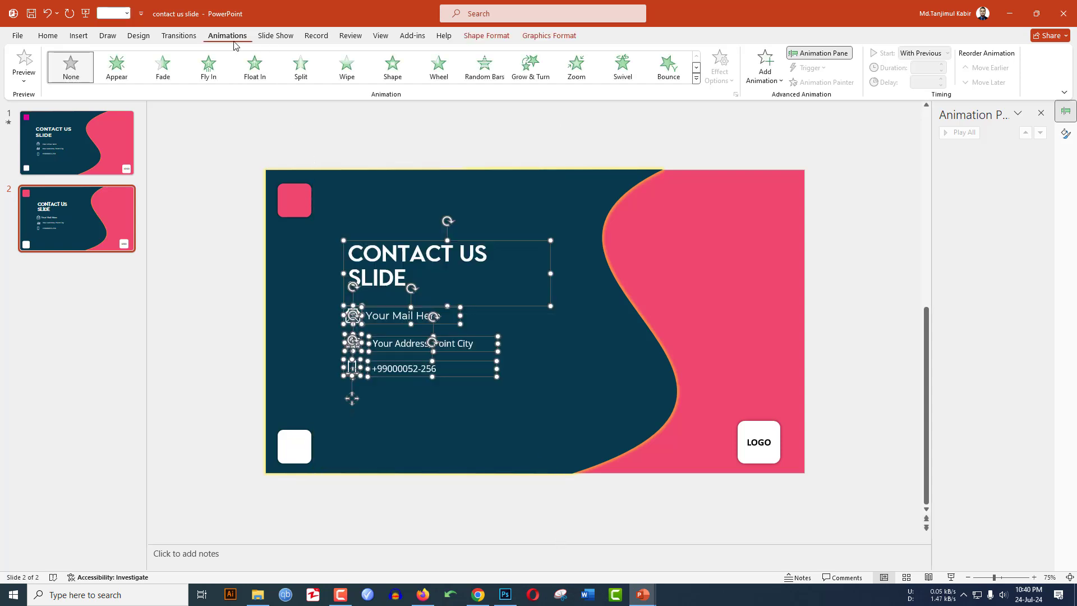
# Step: Apply a Fly In animation from the left, 2-second duration, starting on click
pyautogui.click(208, 66)
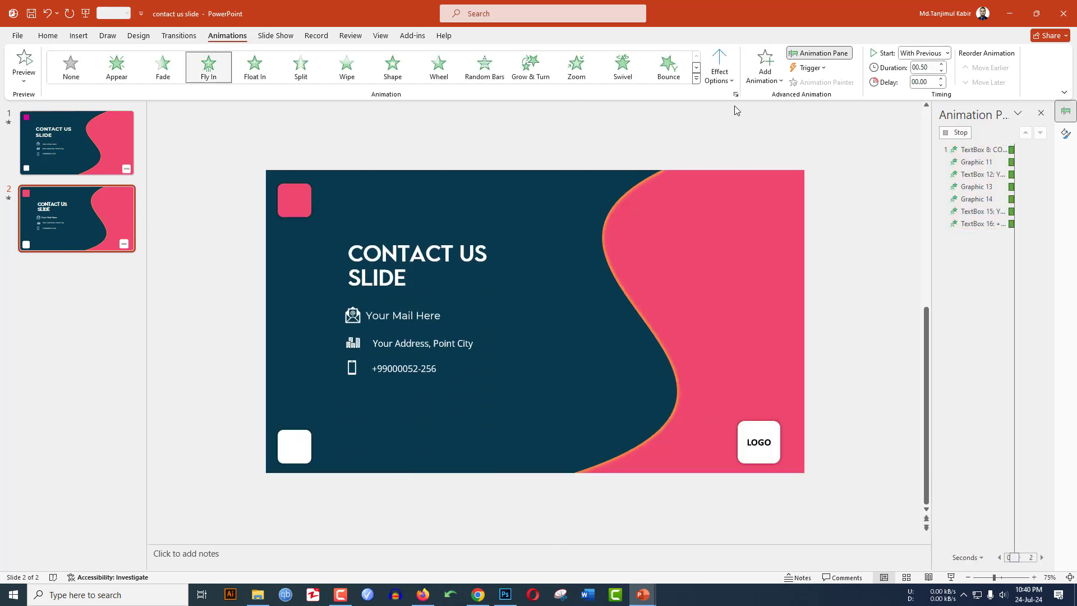
pyautogui.click(724, 79)
pyautogui.click(745, 166)
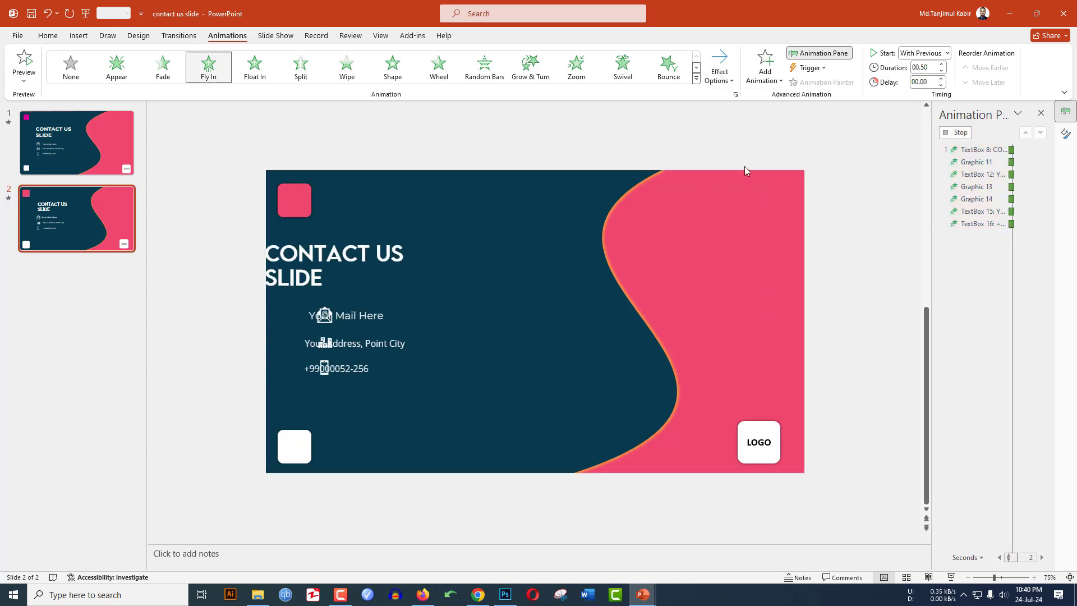
pyautogui.click(941, 64)
pyautogui.click(941, 65)
pyautogui.click(940, 64)
pyautogui.click(940, 64)
pyautogui.click(941, 65)
pyautogui.click(945, 53)
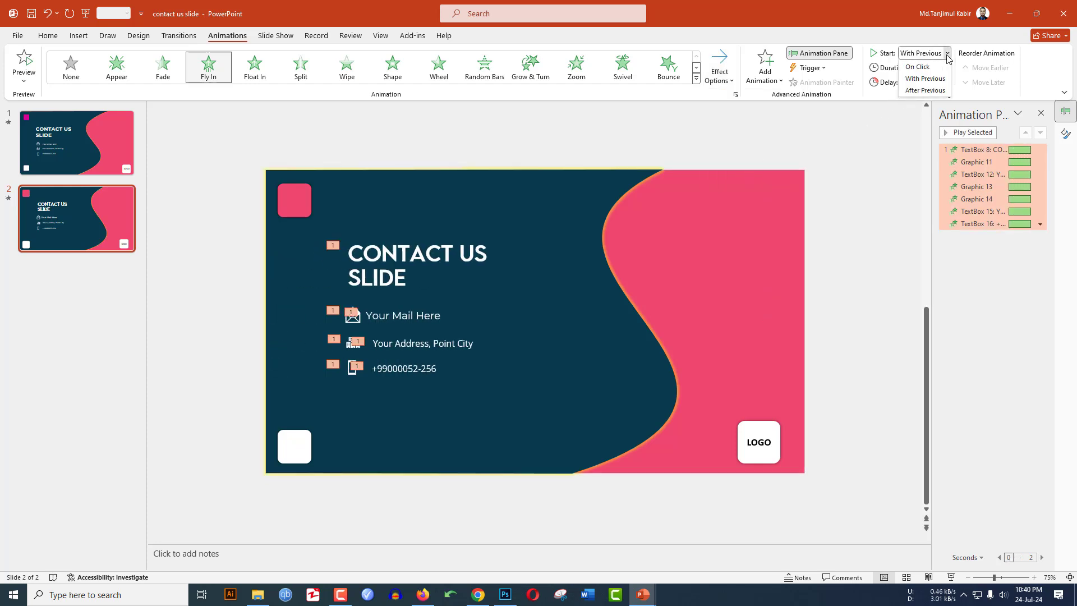
pyautogui.click(933, 65)
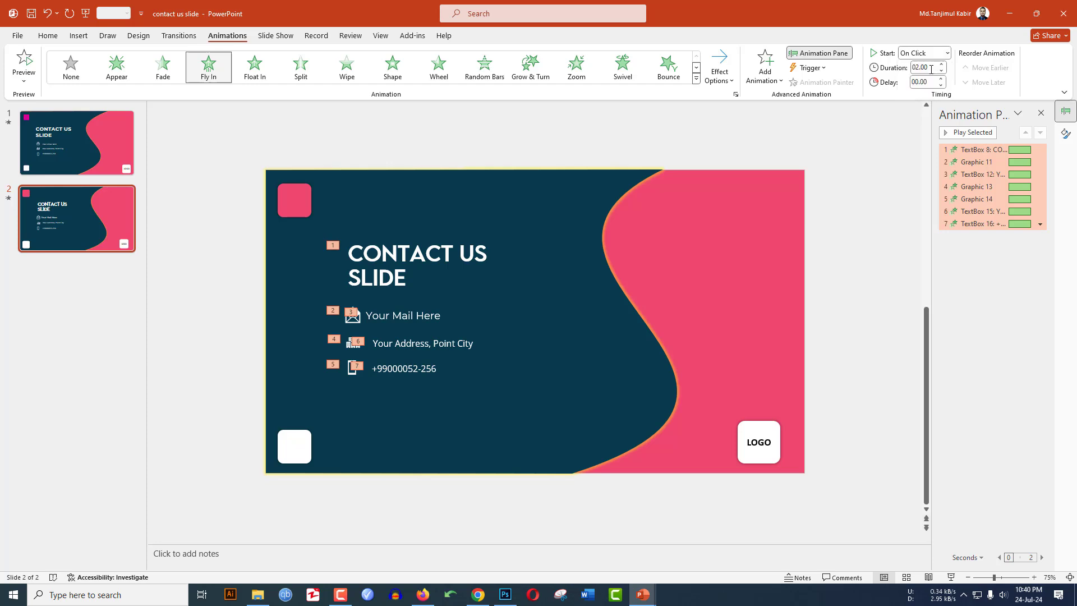
# Step: Give the Fly In effect a bounce end of about 1.1 seconds in Effect Options
pyautogui.click(1040, 224)
pyautogui.click(984, 277)
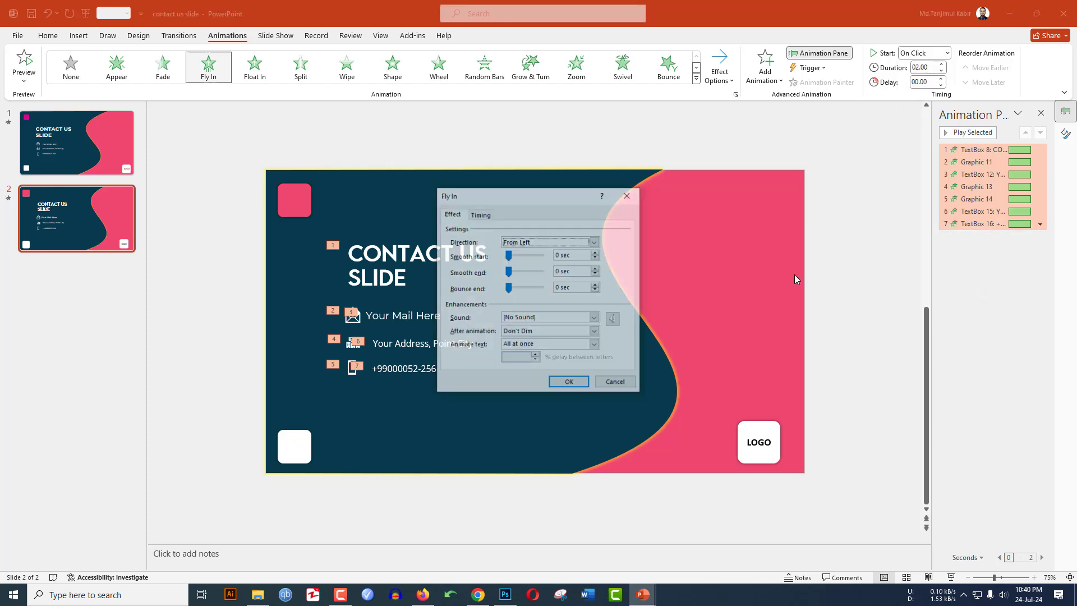
pyautogui.moveTo(508, 289); pyautogui.dragTo(528, 293)
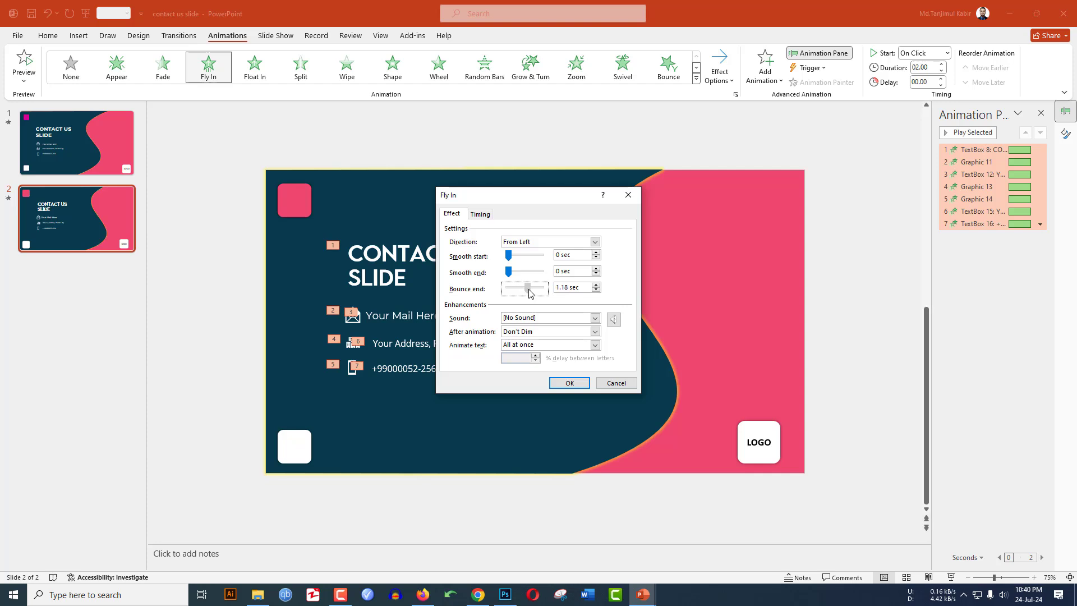
pyautogui.click(569, 383)
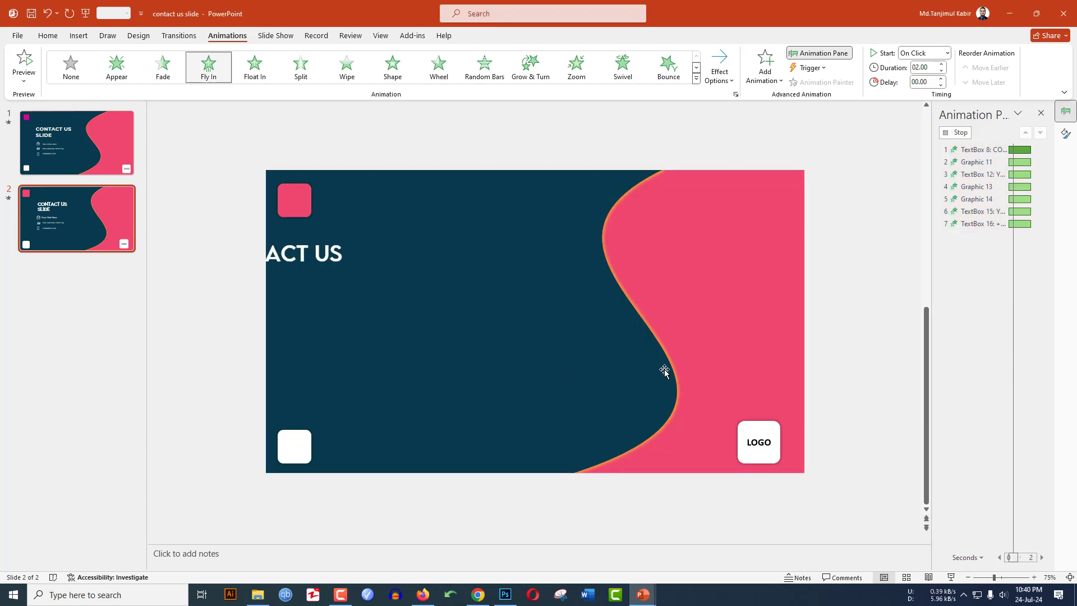
pyautogui.click(921, 167)
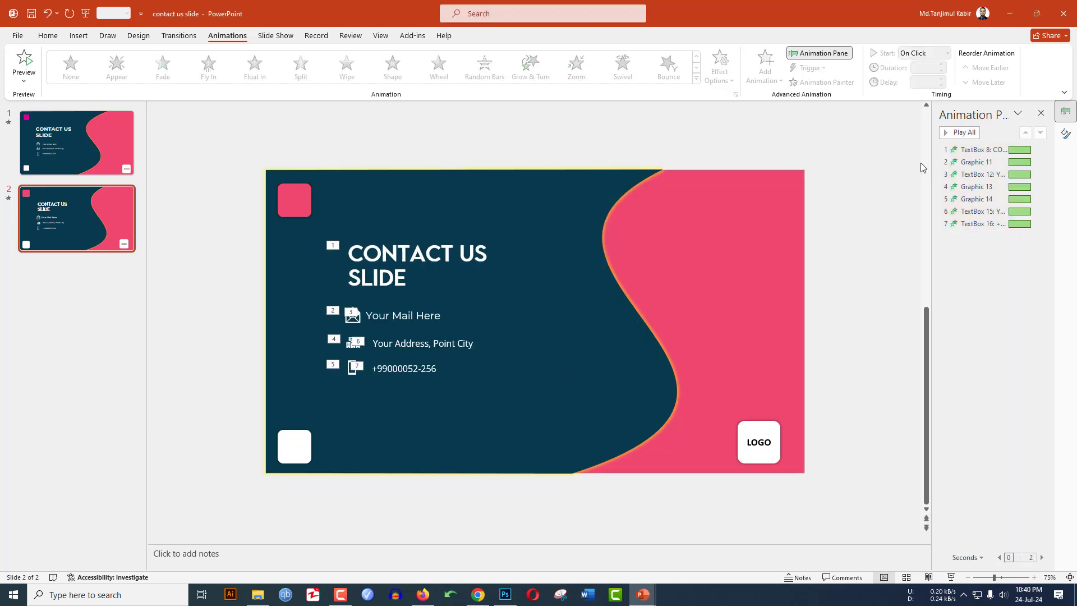
# Step: Set animation items 2–7 (Graphic 11 through TextBox 16) to start With Previous
pyautogui.click(972, 150)
pyautogui.click(973, 162)
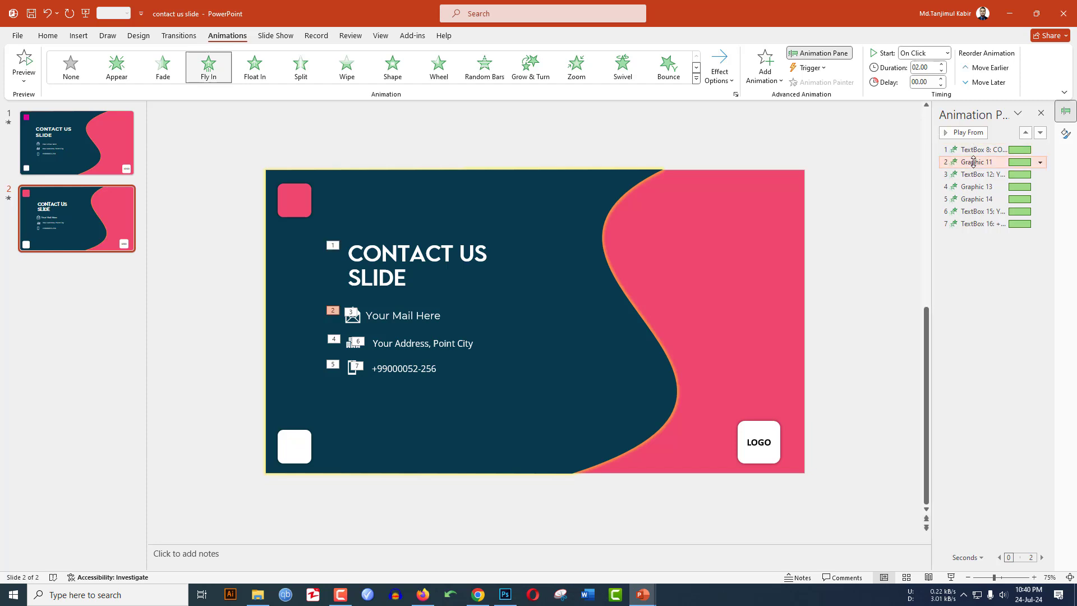
pyautogui.keyDown('shift'); pyautogui.click(974, 175); pyautogui.keyUp('shift')
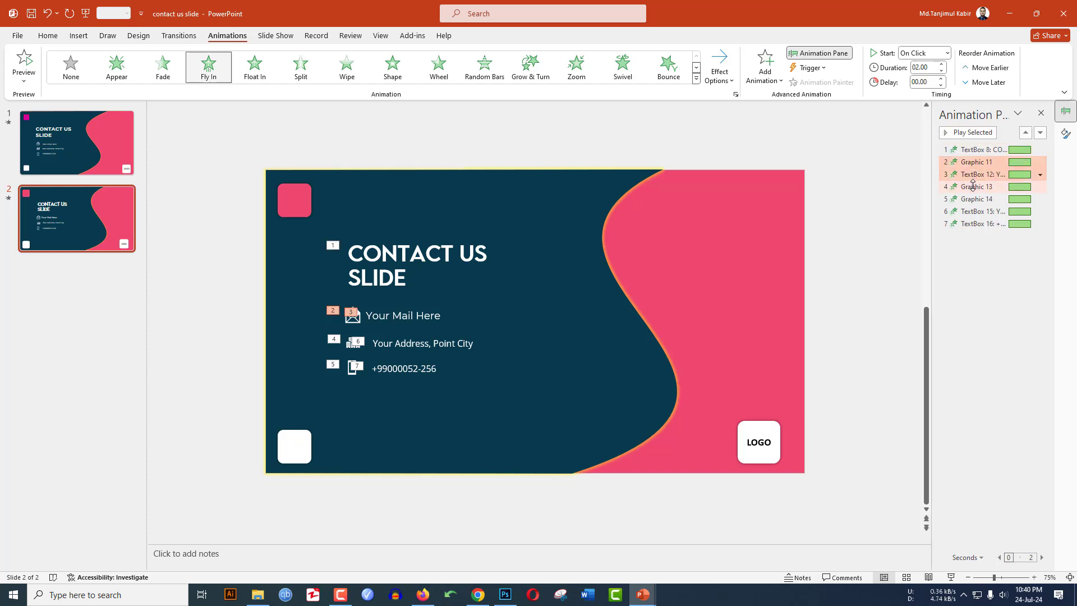
pyautogui.keyDown('shift'); pyautogui.click(974, 187); pyautogui.keyUp('shift')
pyautogui.keyDown('shift'); pyautogui.click(974, 199); pyautogui.keyUp('shift')
pyautogui.keyDown('shift'); pyautogui.click(975, 211); pyautogui.keyUp('shift')
pyautogui.keyDown('shift'); pyautogui.click(976, 223); pyautogui.keyUp('shift')
pyautogui.click(948, 52)
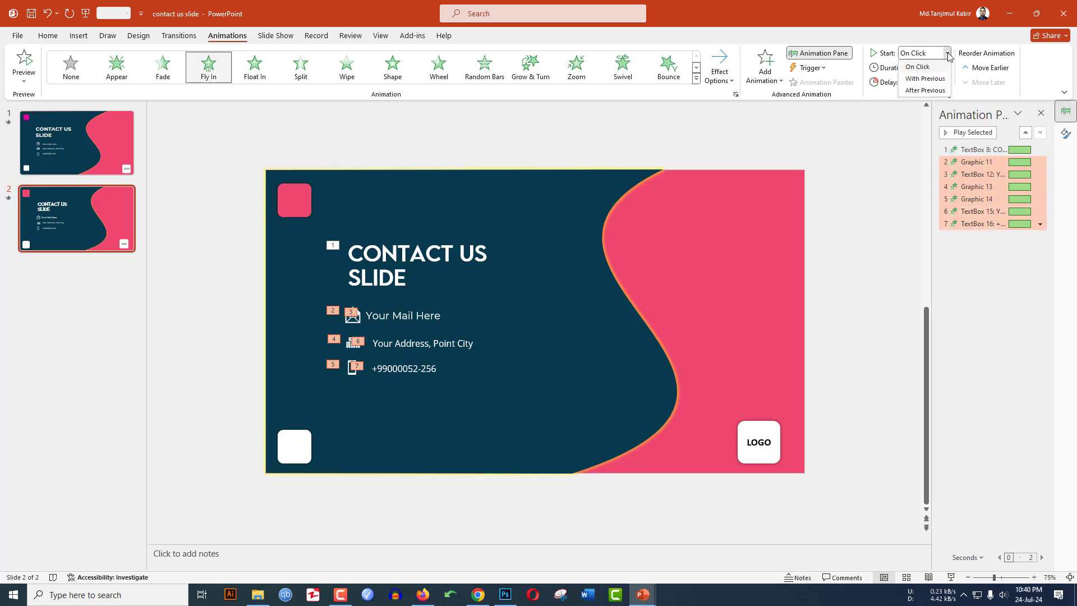
pyautogui.click(925, 79)
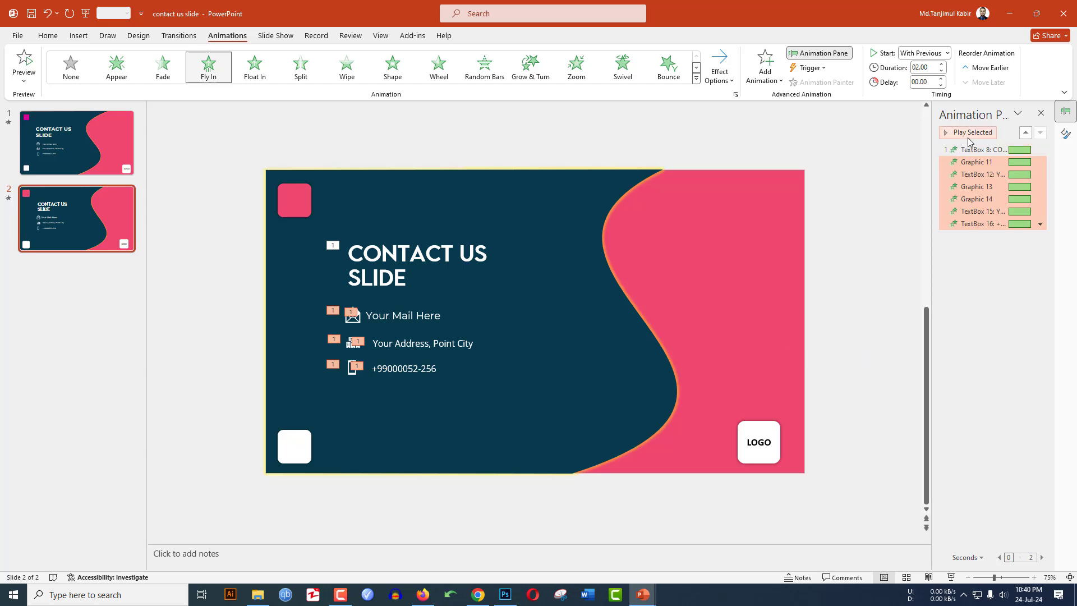